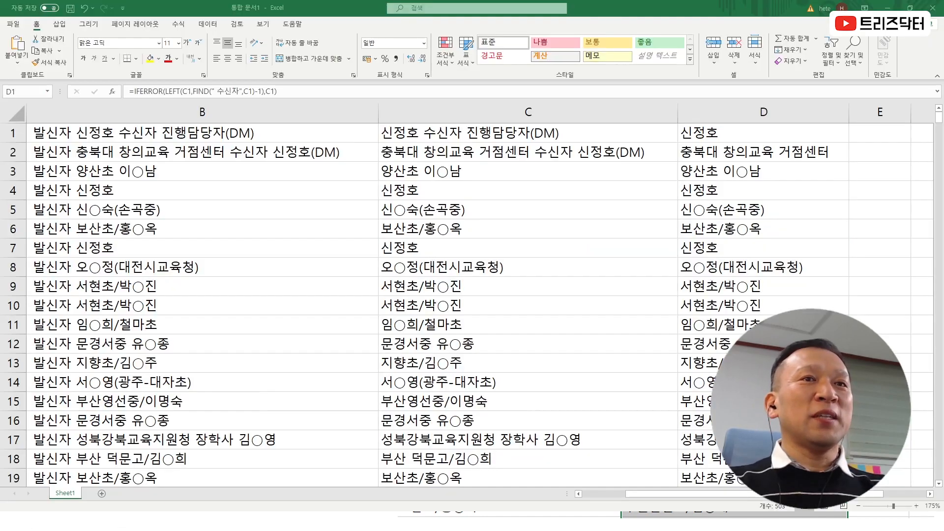
Copy the whole of column D into column E, pasting it as values only.
key("ctrl+space")
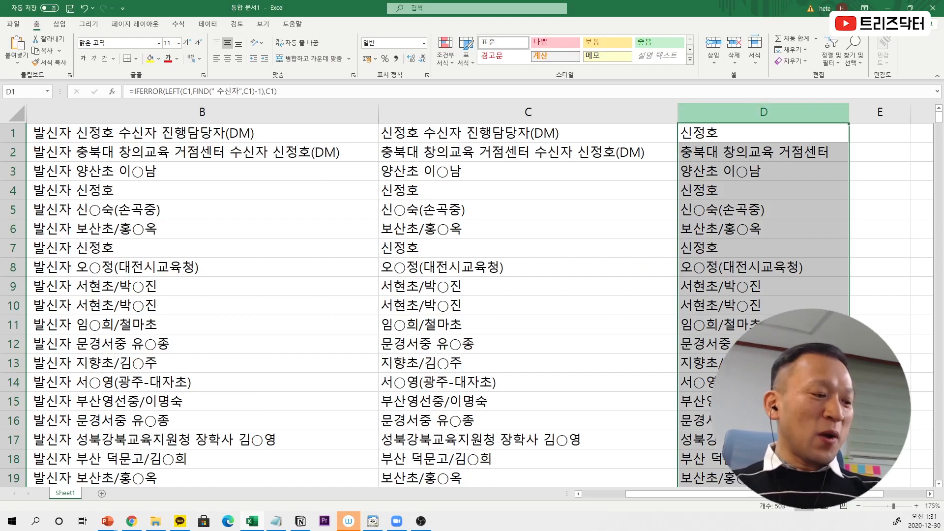
key("ctrl+c")
key("Right")
key("ctrl+space")
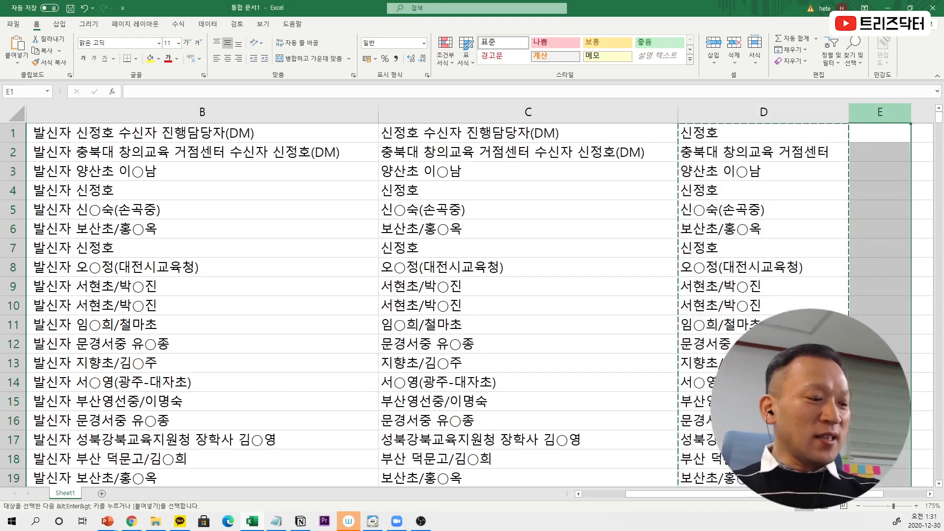
key("ctrl+v")
key("ctrl")
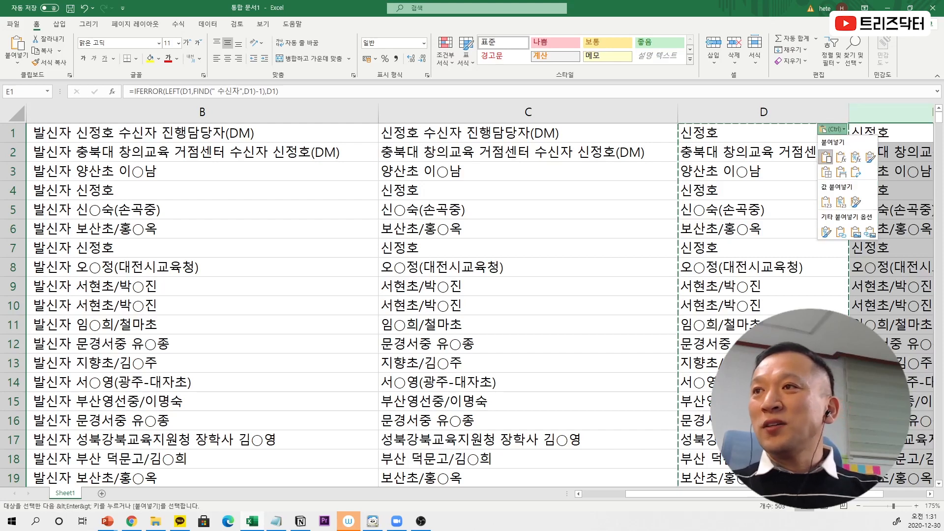
key("Down")
key("Down")
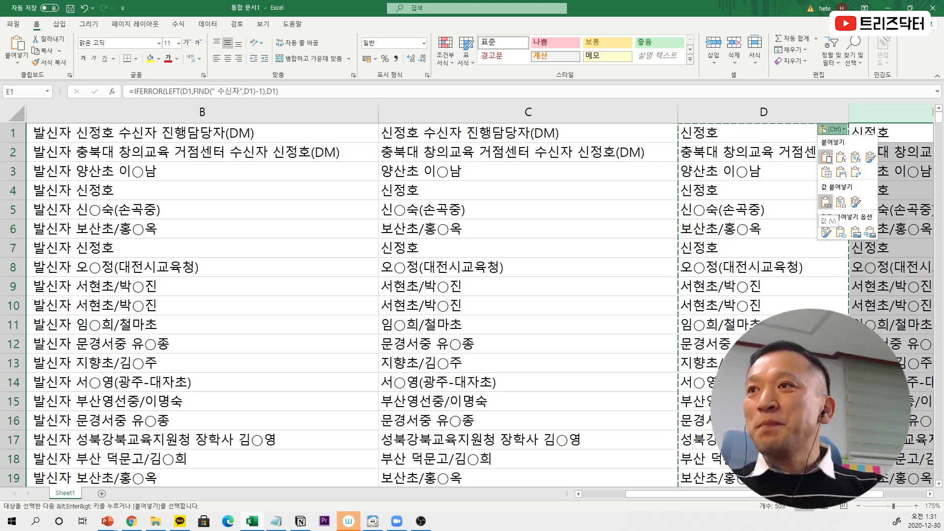
key("Return")
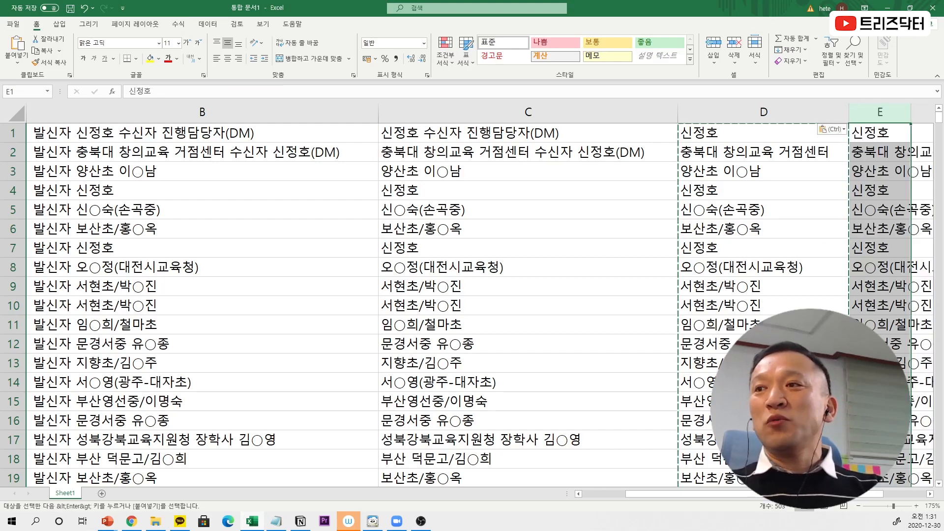
Auto-fit the width of column E to its contents.
scroll(472, 295, "right", 4)
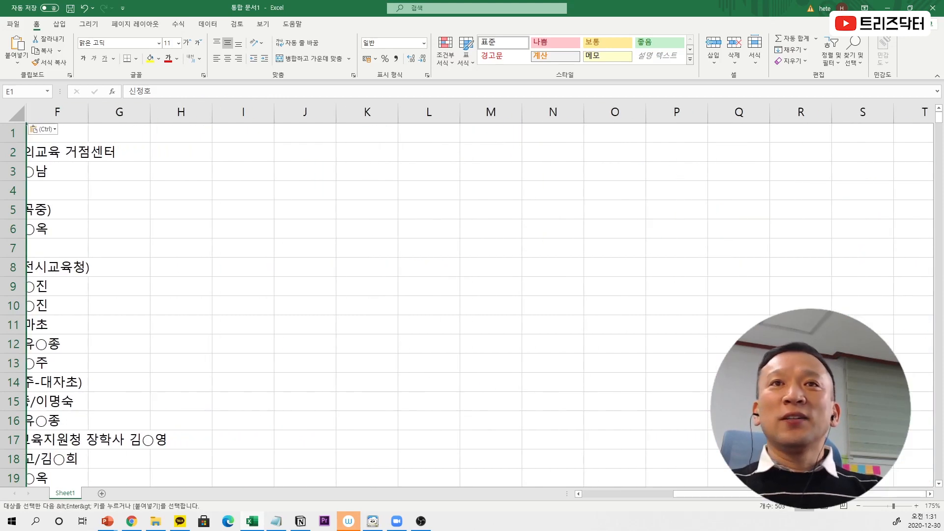
scroll(472, 295, "left", 4)
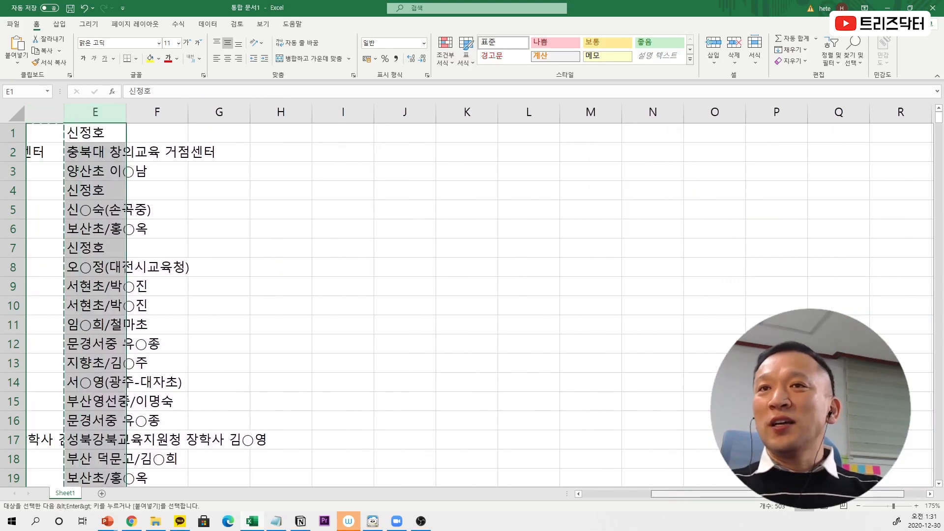
scroll(472, 295, "left", 2)
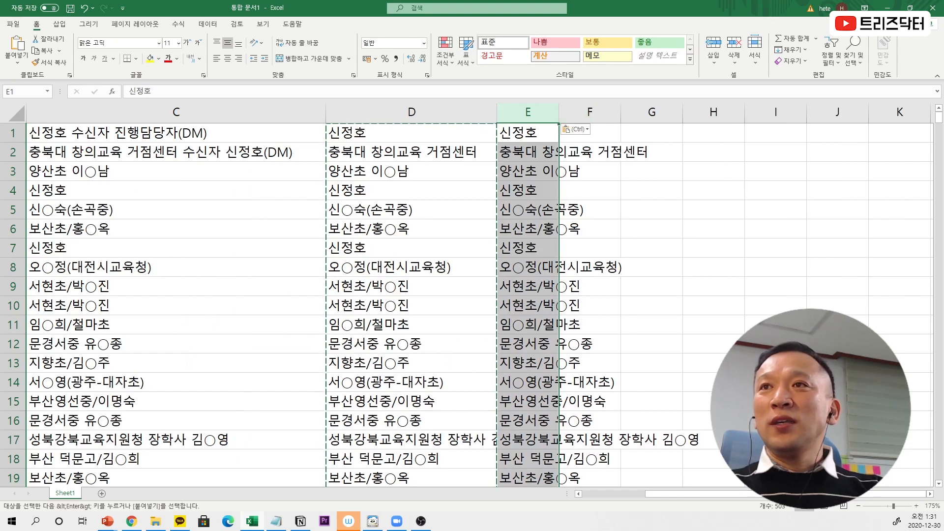
double_click(559, 112)
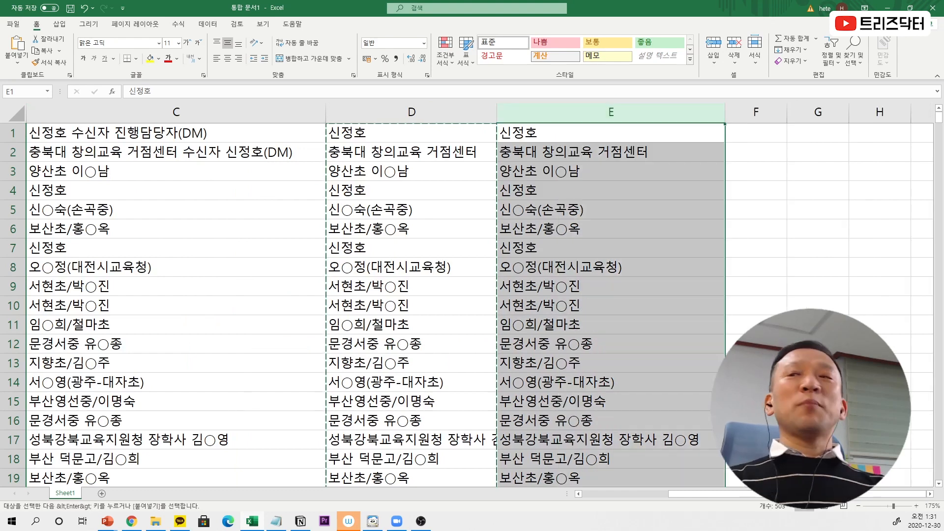
Remove the duplicate values from column E only, keeping the current selection instead of expanding it to neighbouring columns.
left_click(412, 112)
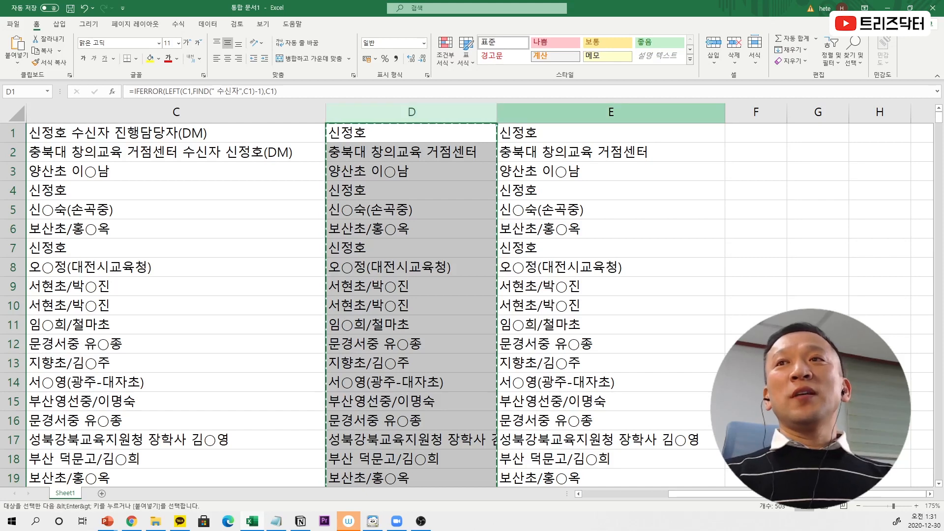
left_click(611, 112)
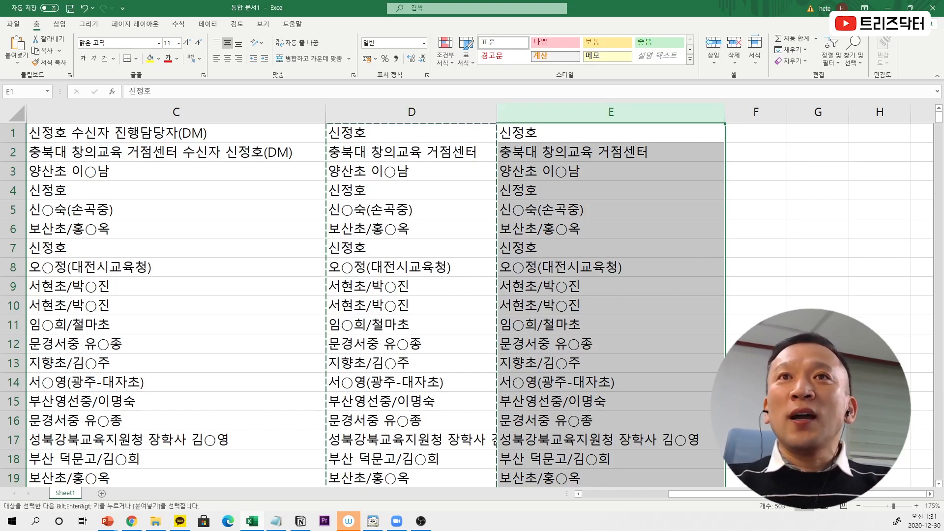
left_click(207, 23)
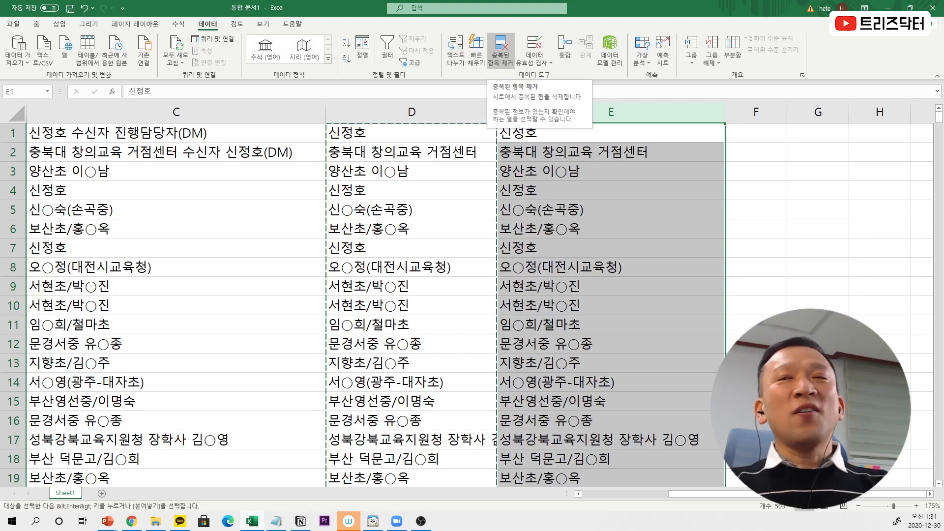
left_click(501, 47)
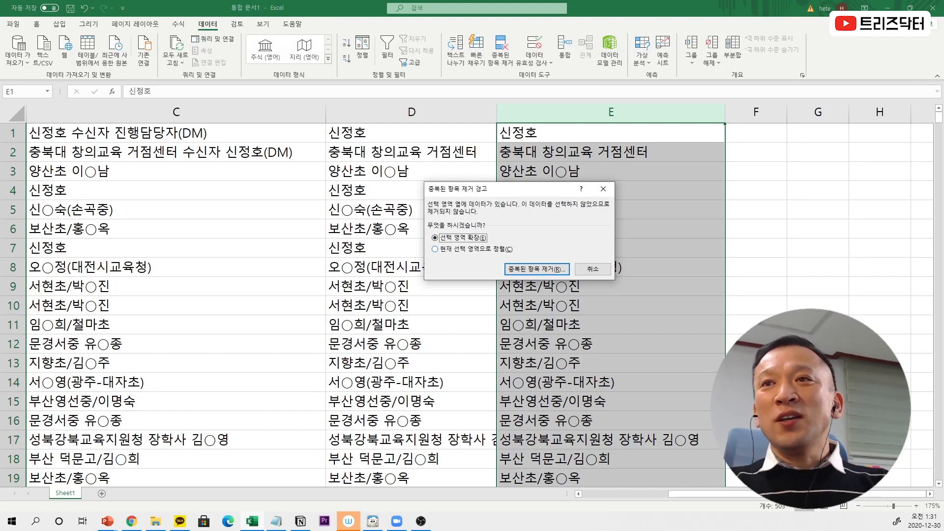
left_click(476, 249)
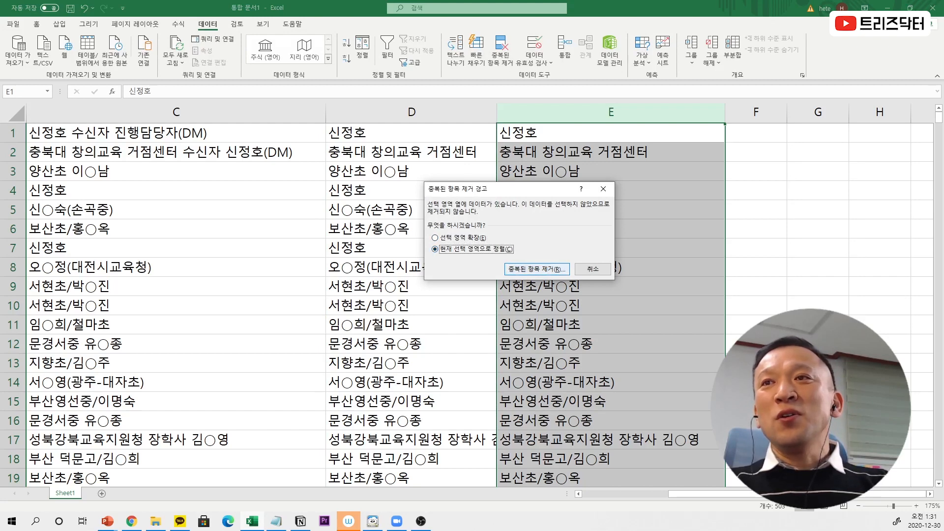
left_click(536, 269)
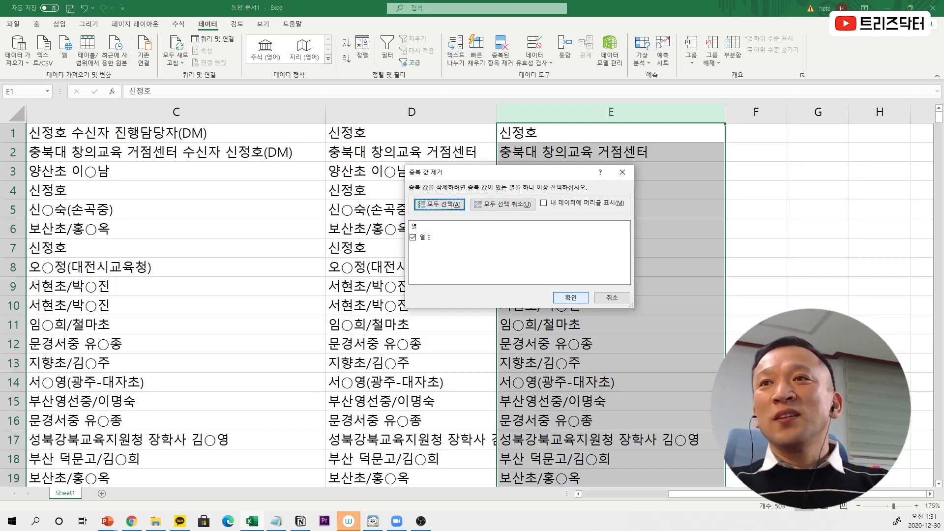
left_click(570, 297)
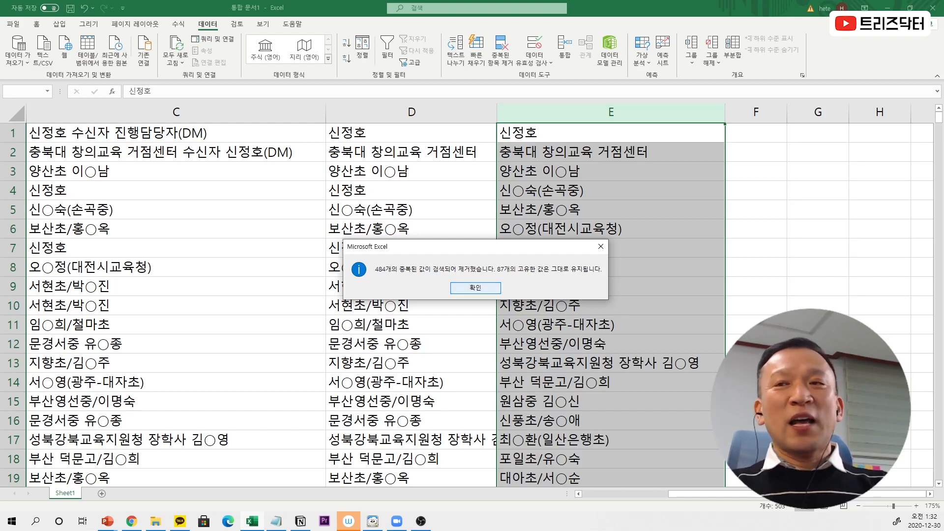
key("Return")
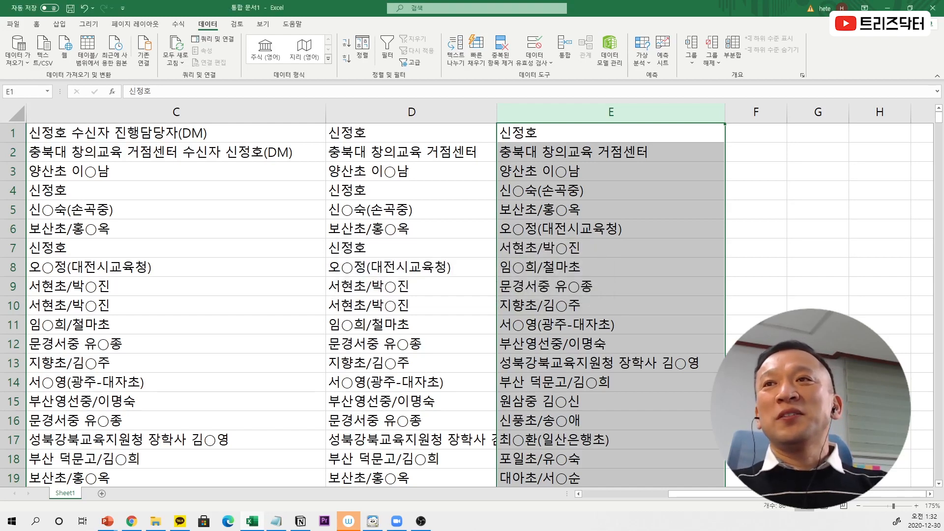
Review the deduplicated sender list in column E from E1 down to its last entry and return to E1.
left_click(611, 133)
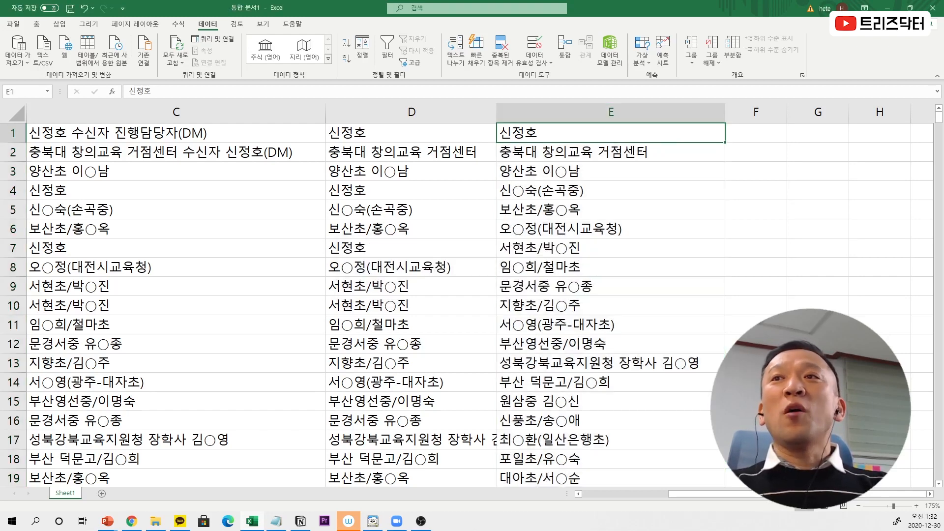
scroll(468, 305, "down", 10)
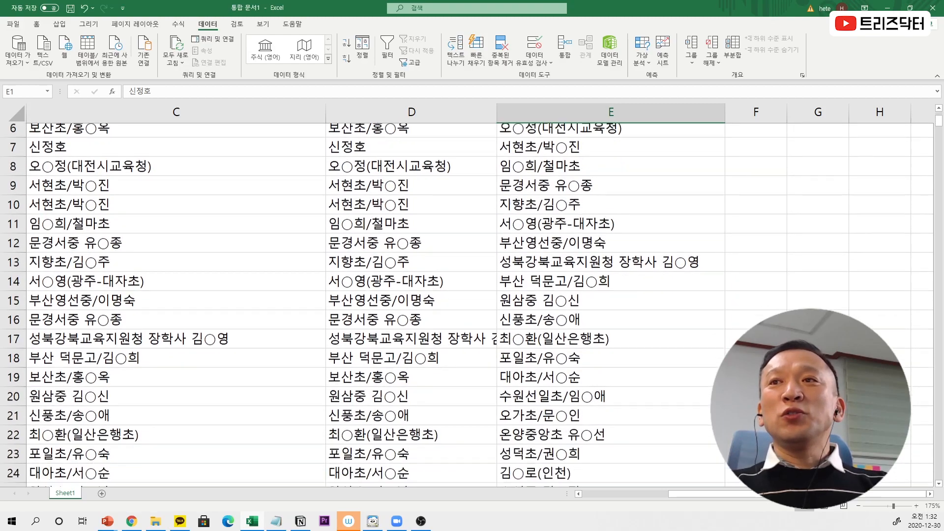
scroll(468, 305, "down", 9)
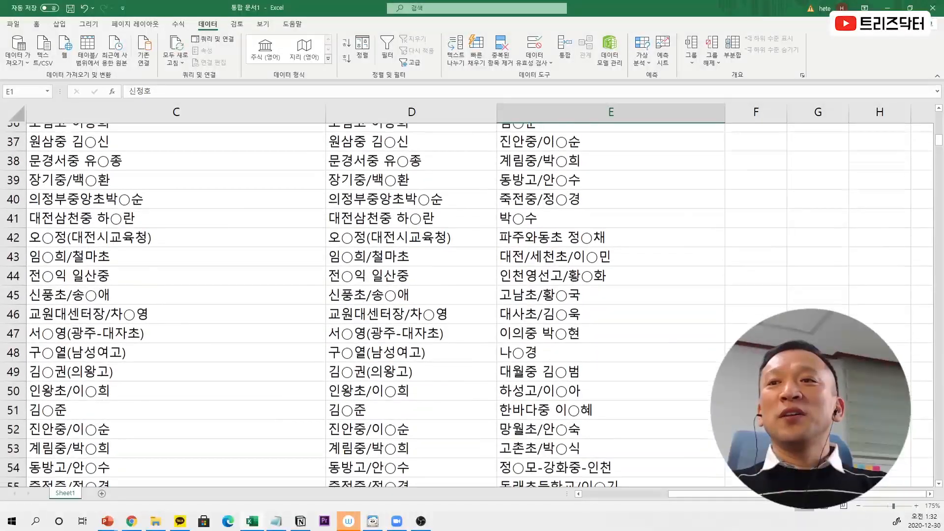
scroll(468, 305, "down", 6)
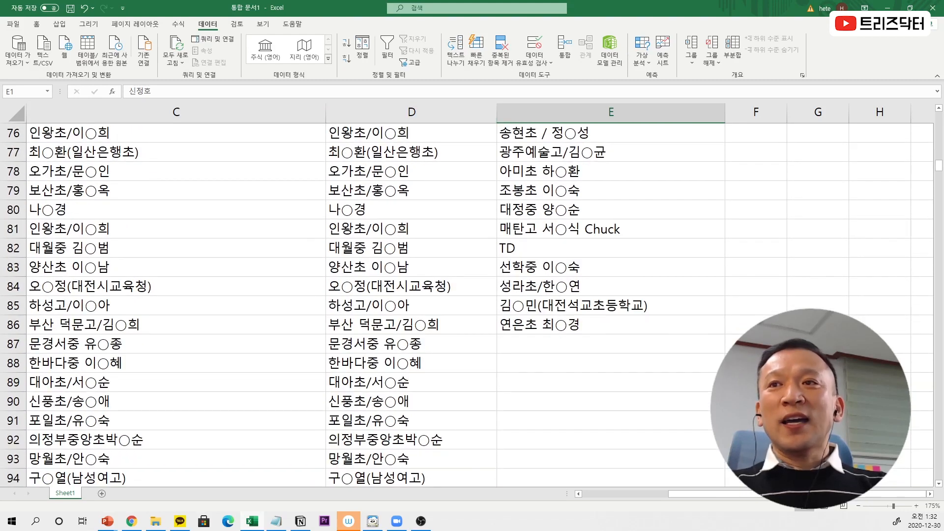
key("ctrl+Down")
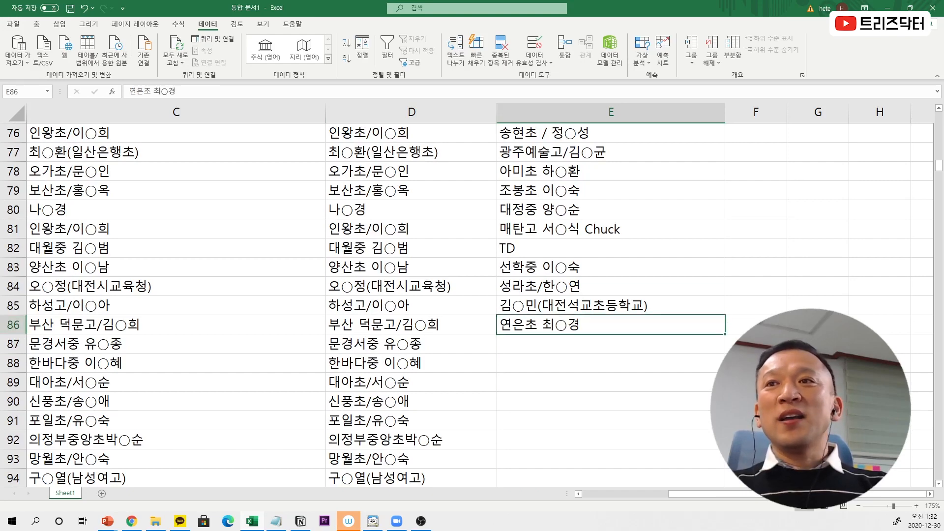
scroll(472, 305, "up", 20)
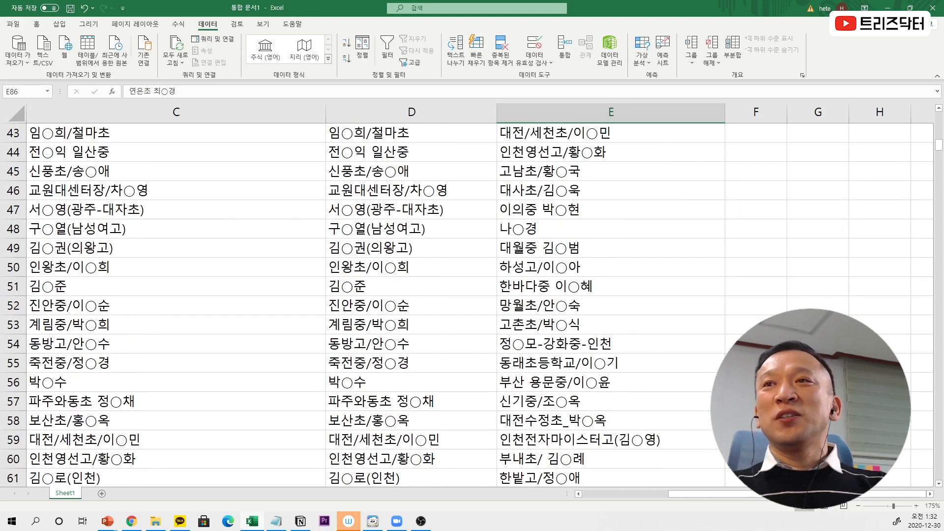
scroll(472, 305, "up", 2)
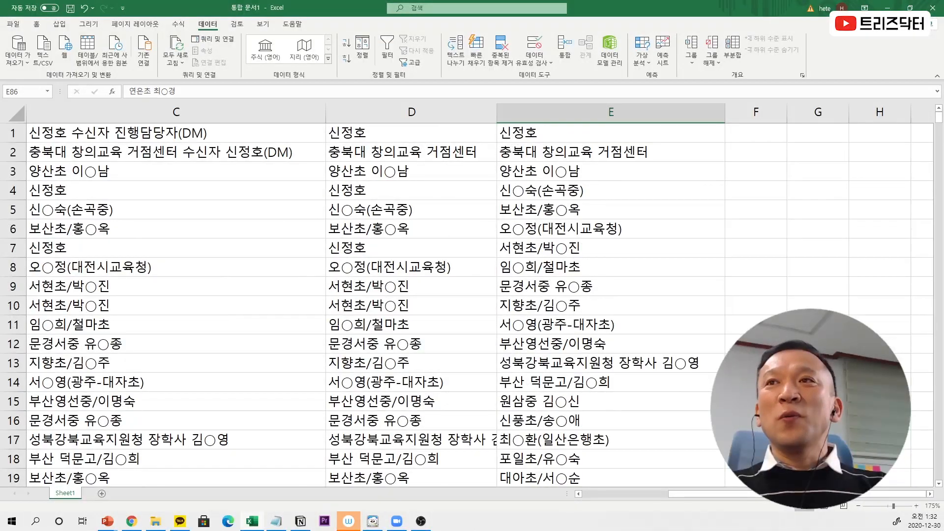
left_click(590, 133)
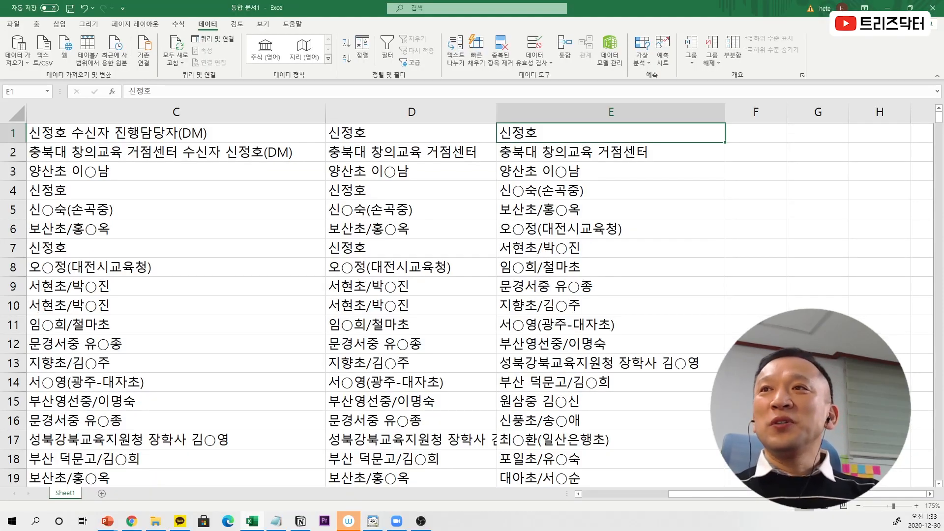
left_click(756, 133)
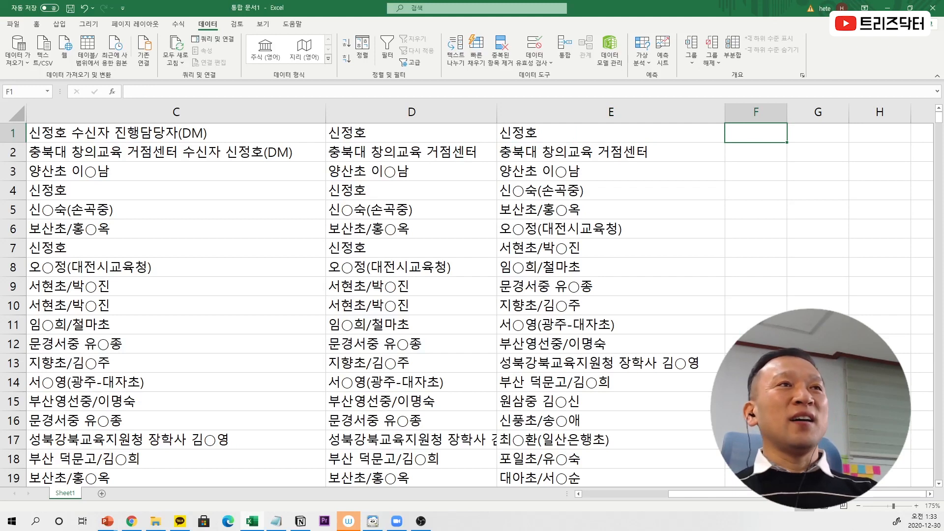
left_click(611, 132)
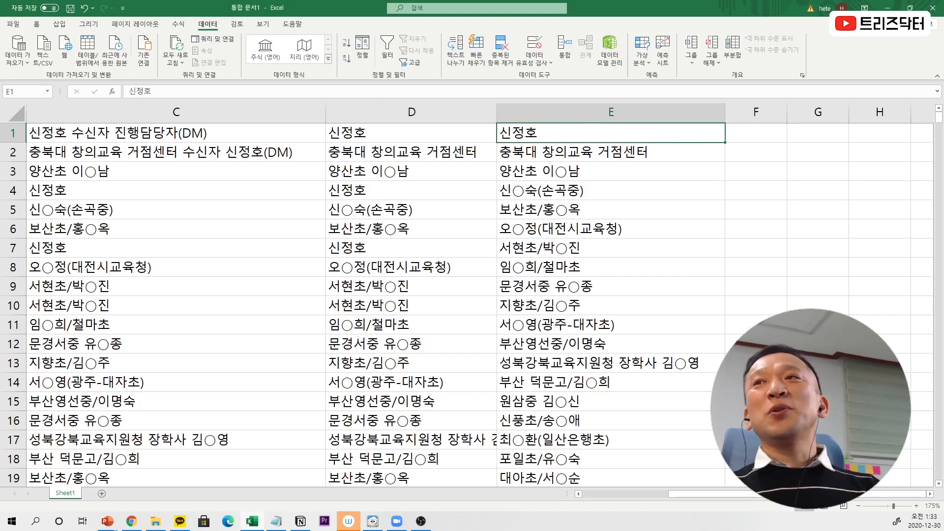
left_click(756, 133)
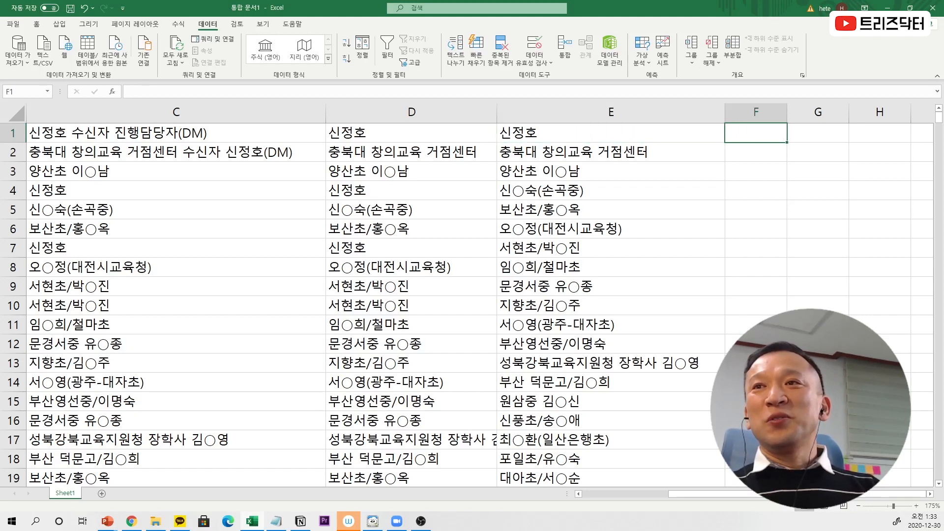
left_click(755, 209)
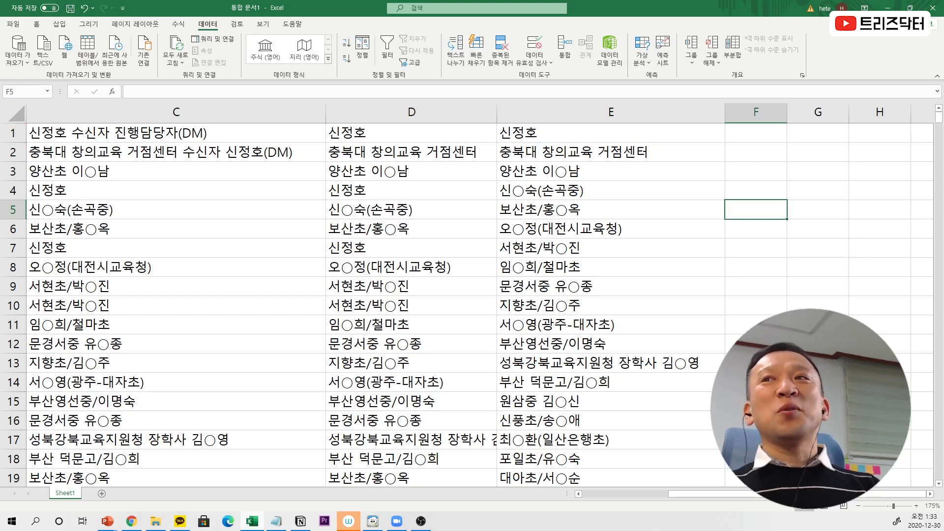
Enter the formula =COUNTIF(D:D,E1) in F1 to count the first sender's messages in column D.
left_click(756, 133)
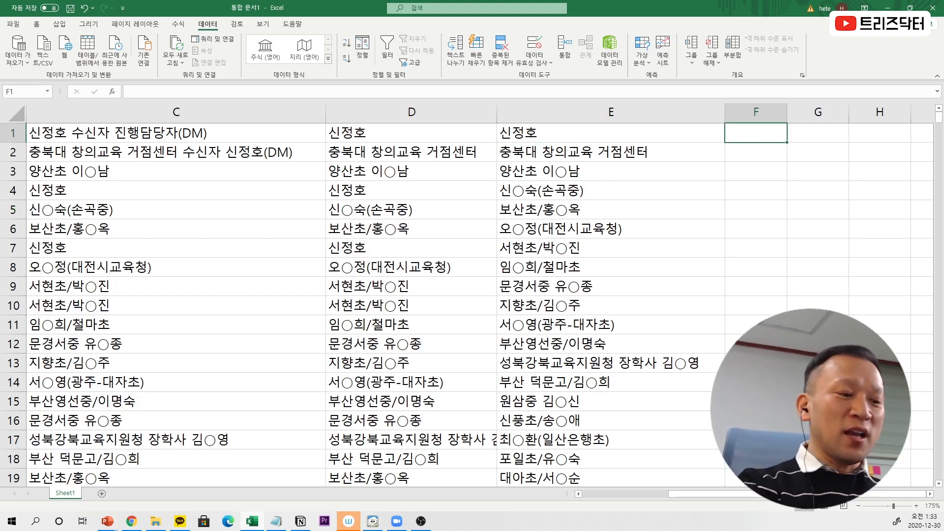
type("=")
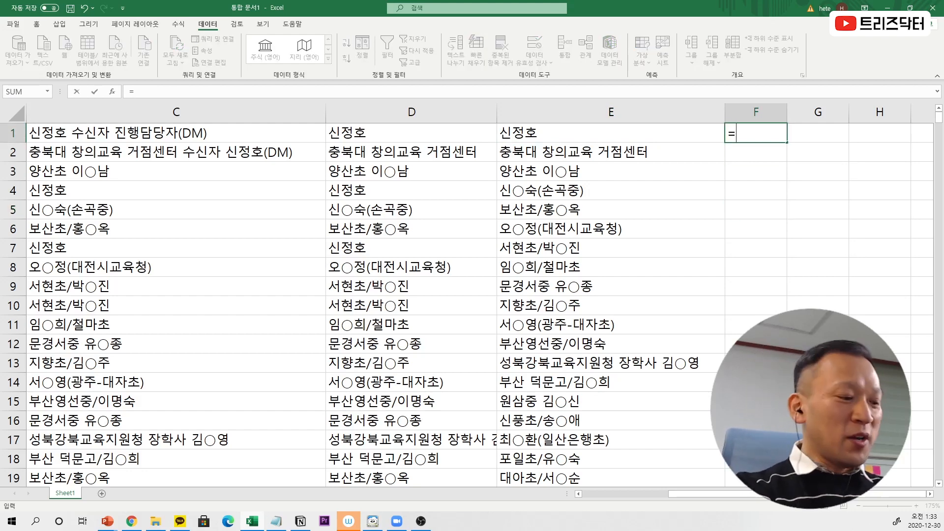
type("COUN")
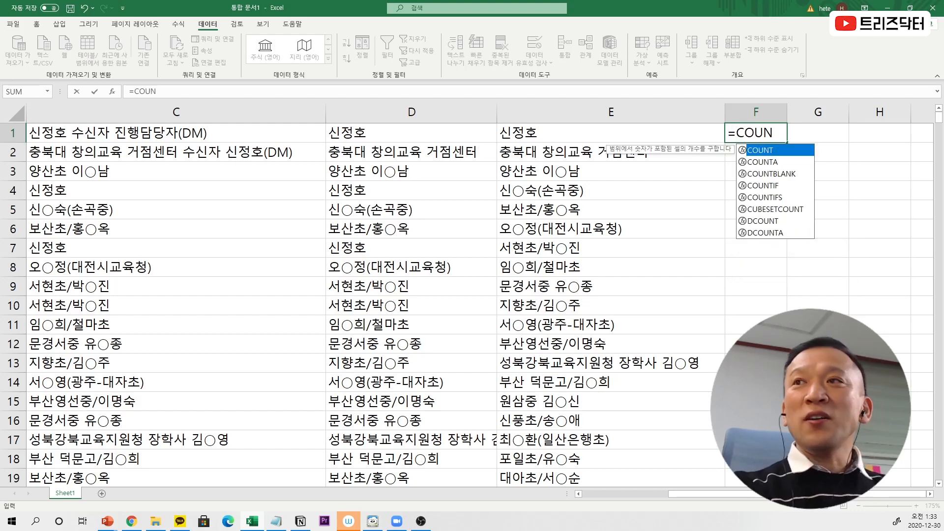
type("T")
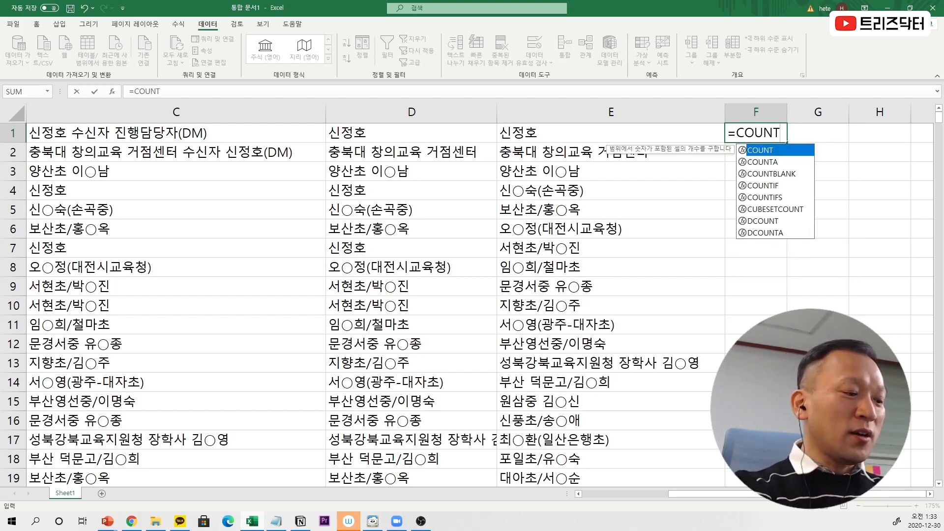
type("IF")
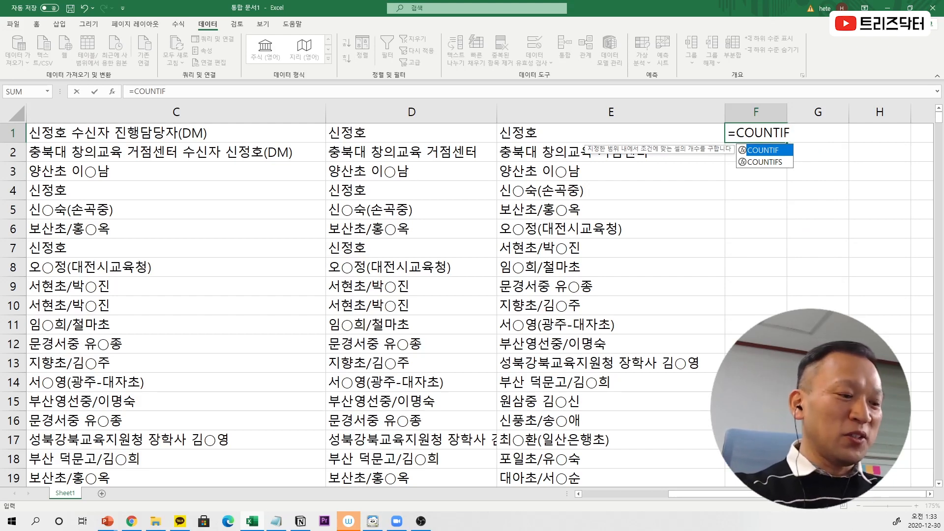
type("(D:D")
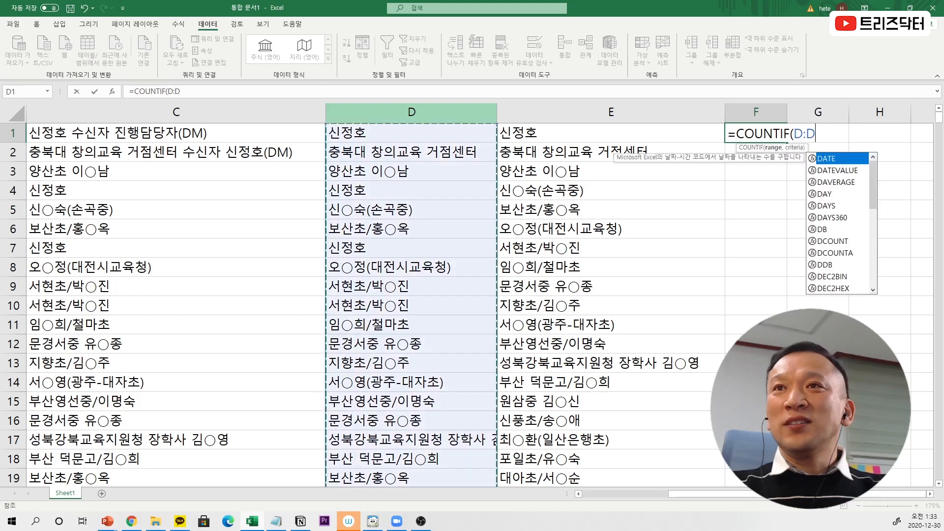
left_click(411, 112)
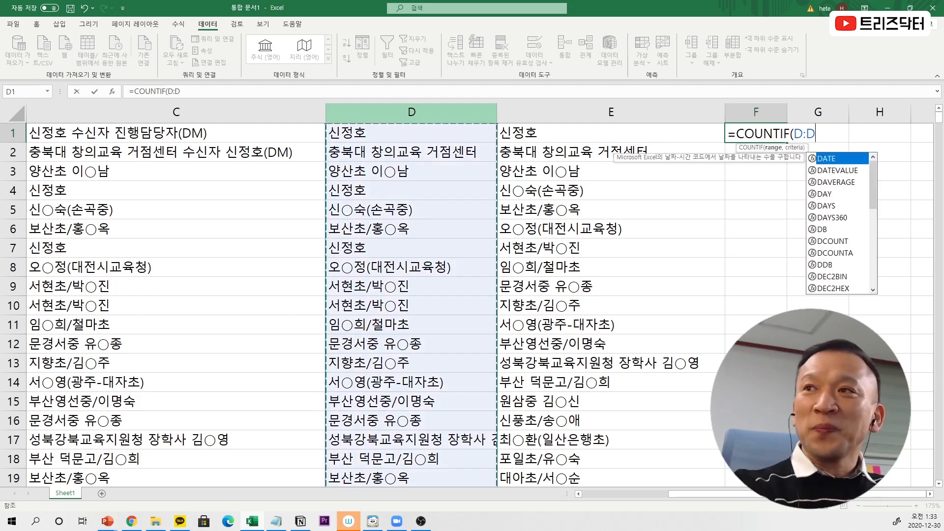
type(",")
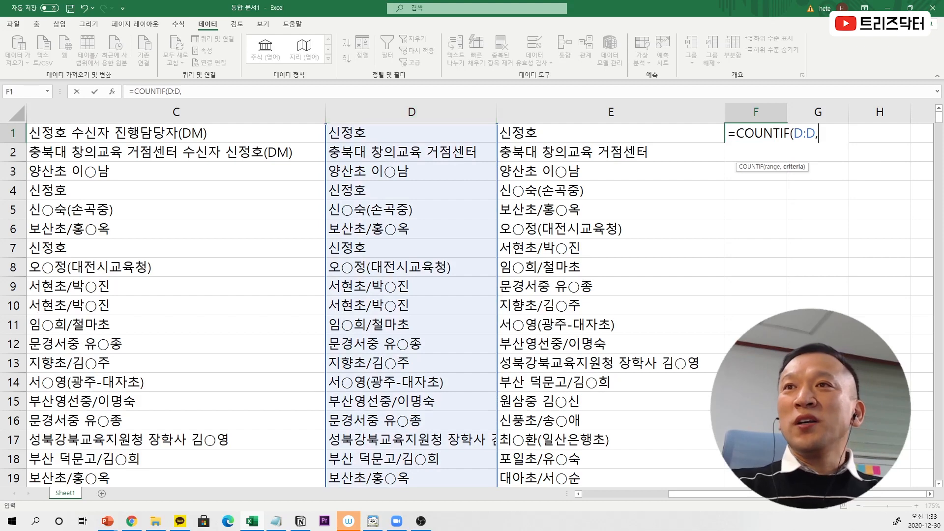
left_click(610, 133)
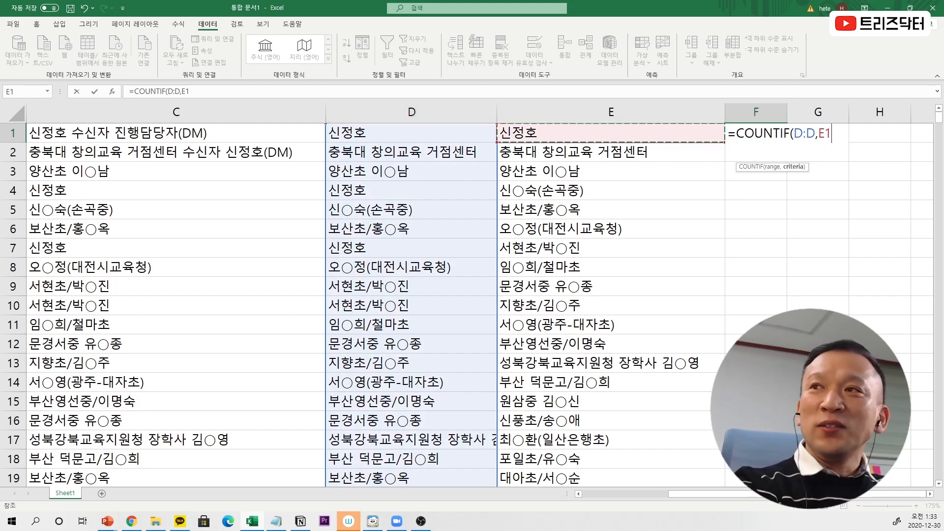
type(")")
key("Return")
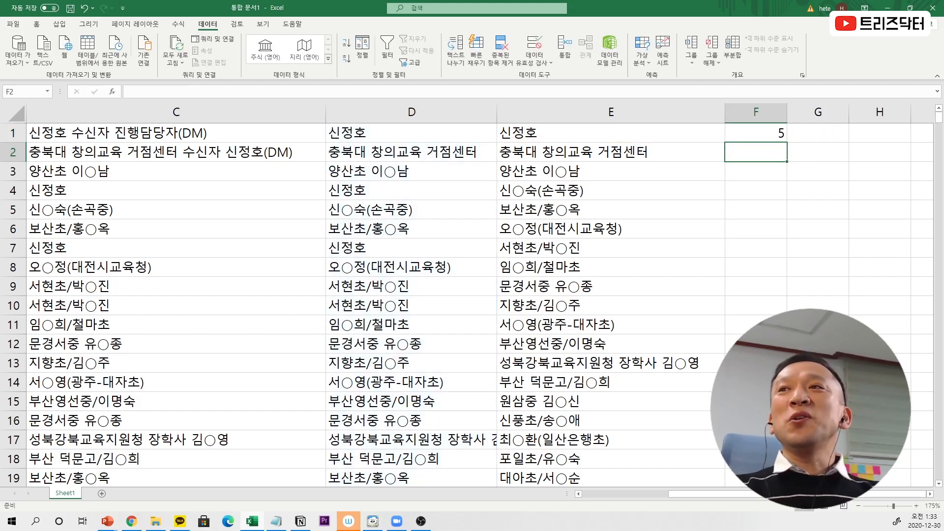
Fill the COUNTIF formula from F1 down to F86, the row of the last unique sender.
left_click(755, 134)
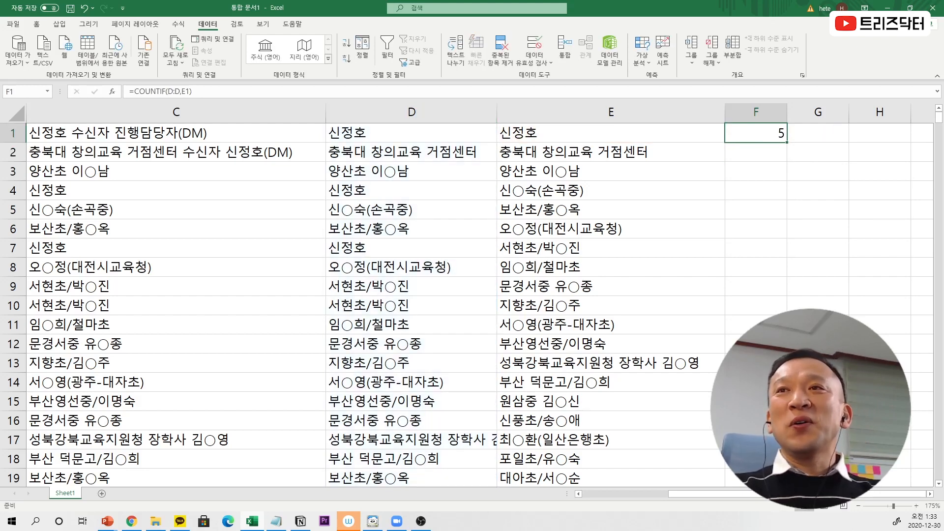
left_click(611, 133)
left_click(412, 113)
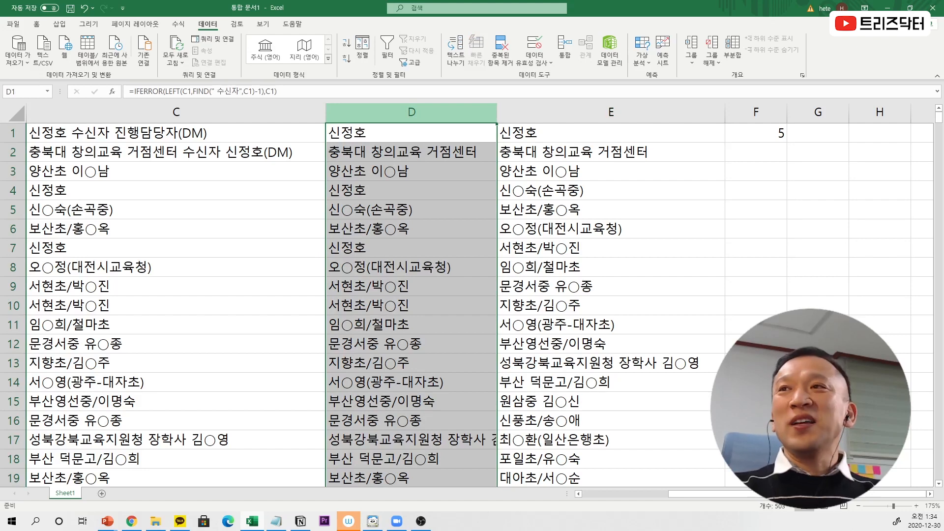
left_click(756, 134)
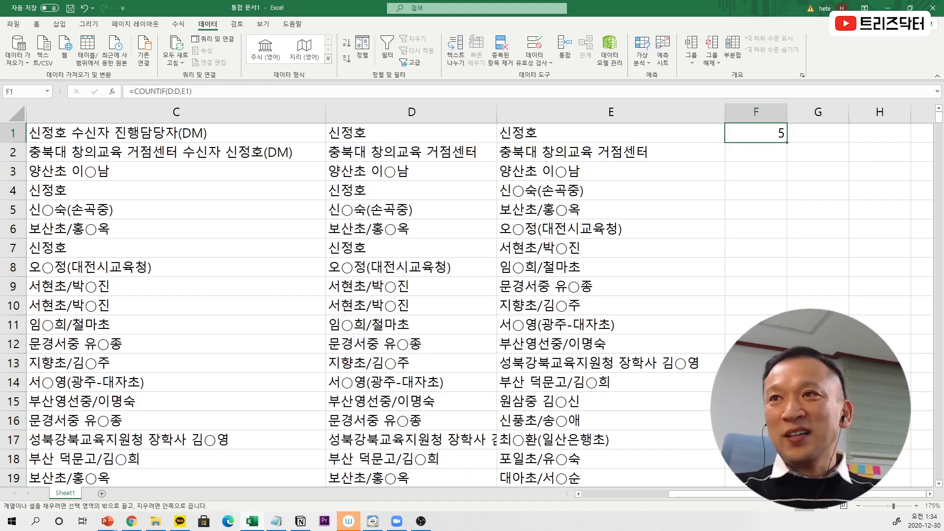
left_click_drag(787, 142, 782, 485)
scroll(470, 300, "down", 5)
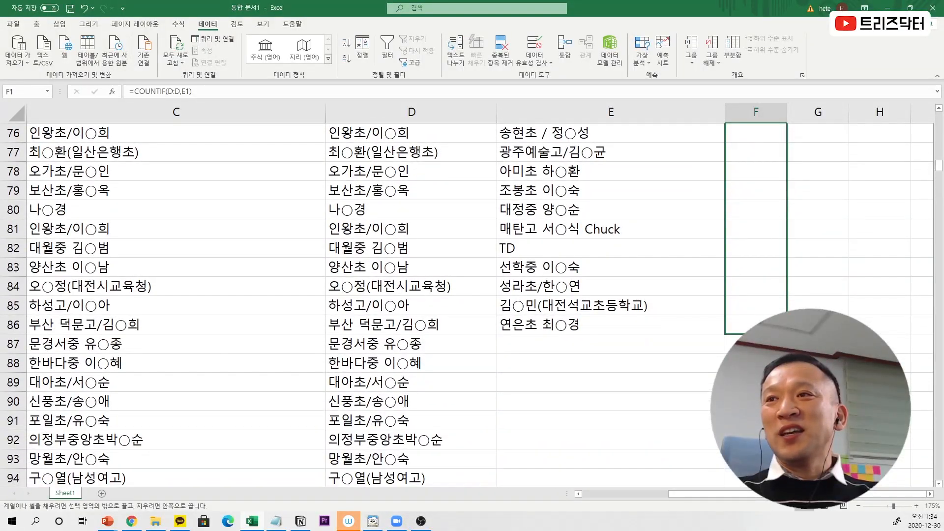
left_click_drag(783, 325, 783, 326)
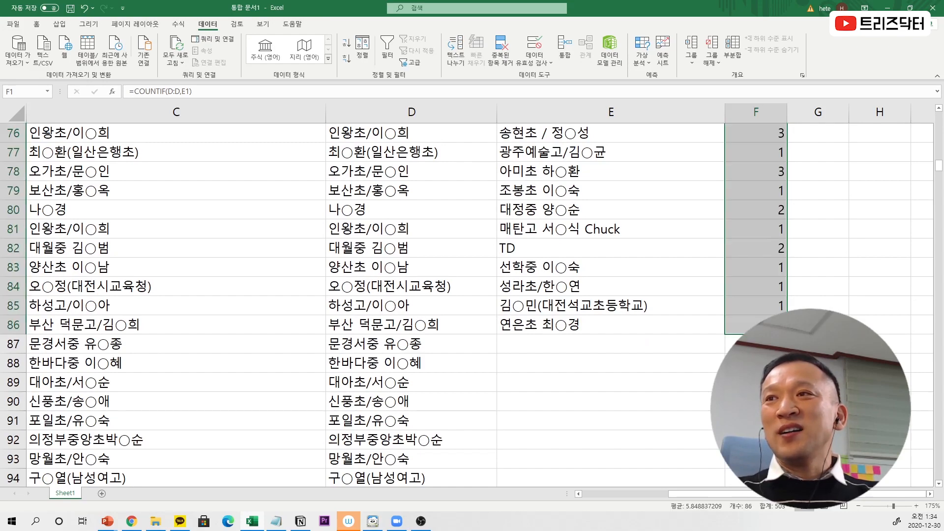
Check the senders in E2 and E3 against their COUNTIF formulas in F2 and F3.
left_click_drag(939, 165, 939, 116)
left_click(611, 133)
left_click(611, 152)
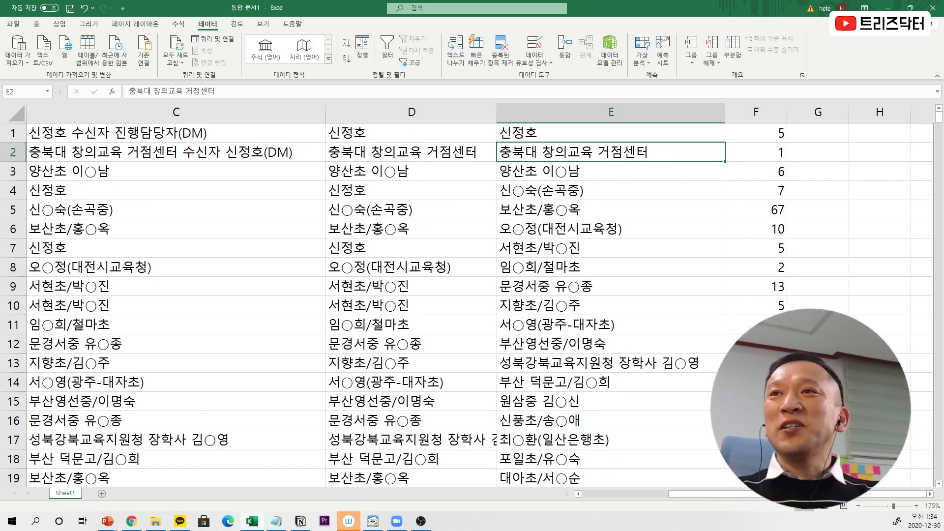
left_click(756, 152)
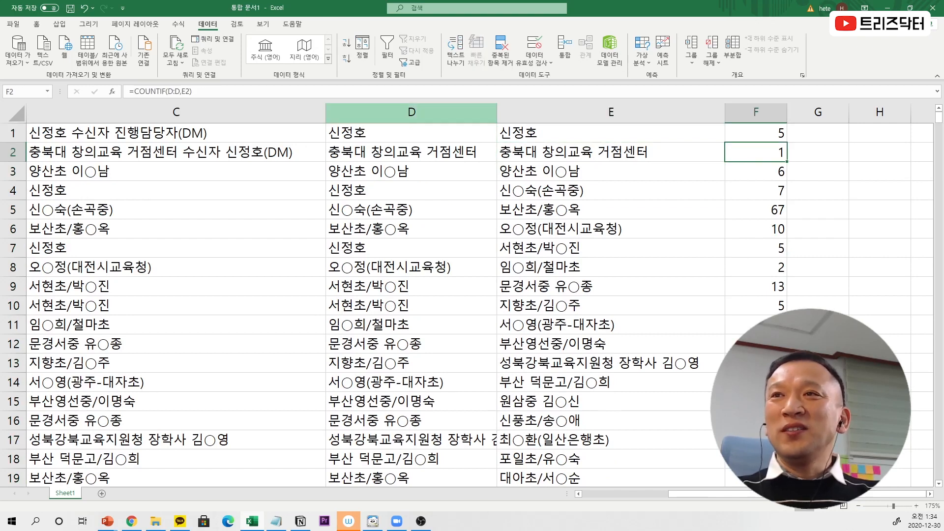
left_click(611, 171)
left_click(757, 171)
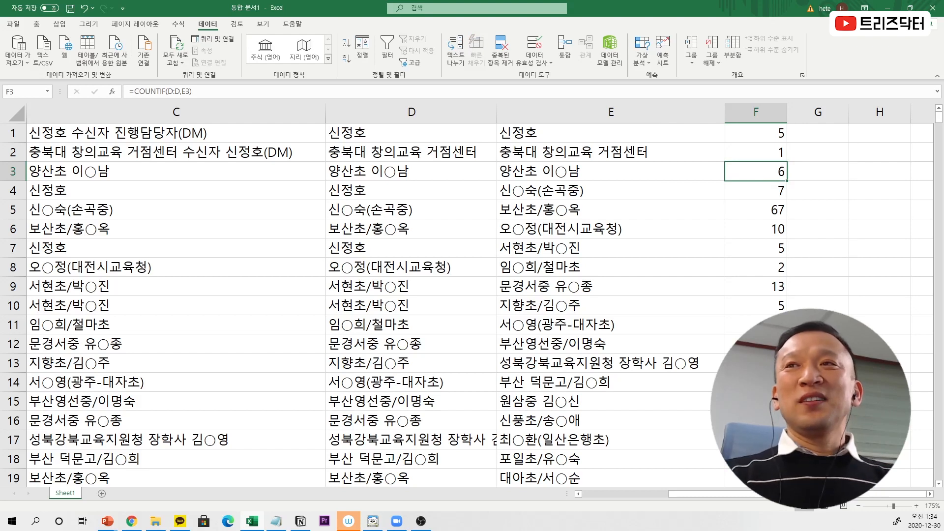
Sort the sender list and counts in E1:F86 by column F cell values in descending order.
left_click(611, 132)
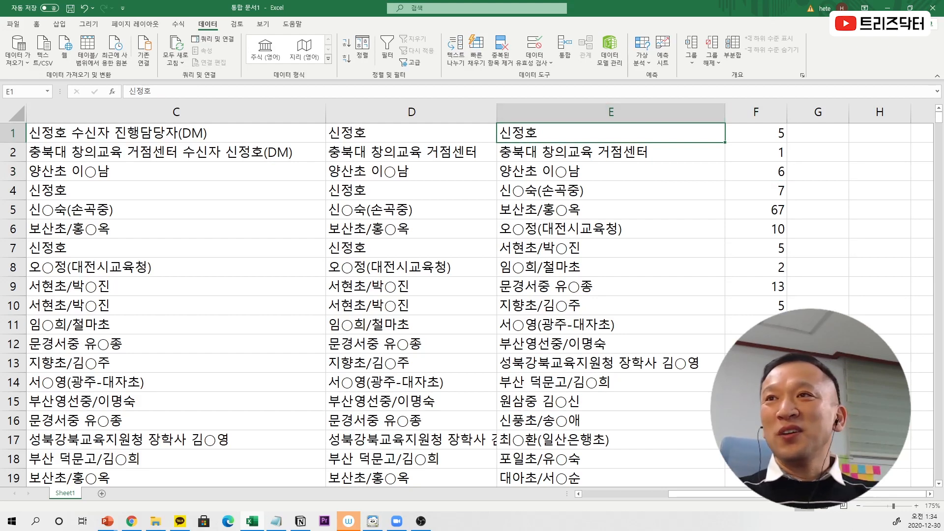
left_click_drag(611, 133, 786, 200)
left_click_drag(939, 170, 938, 112)
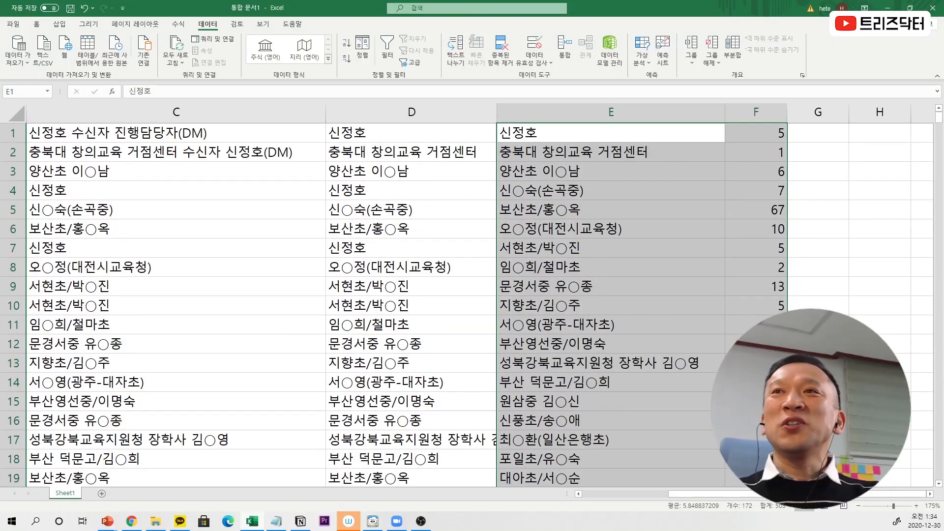
left_click(363, 49)
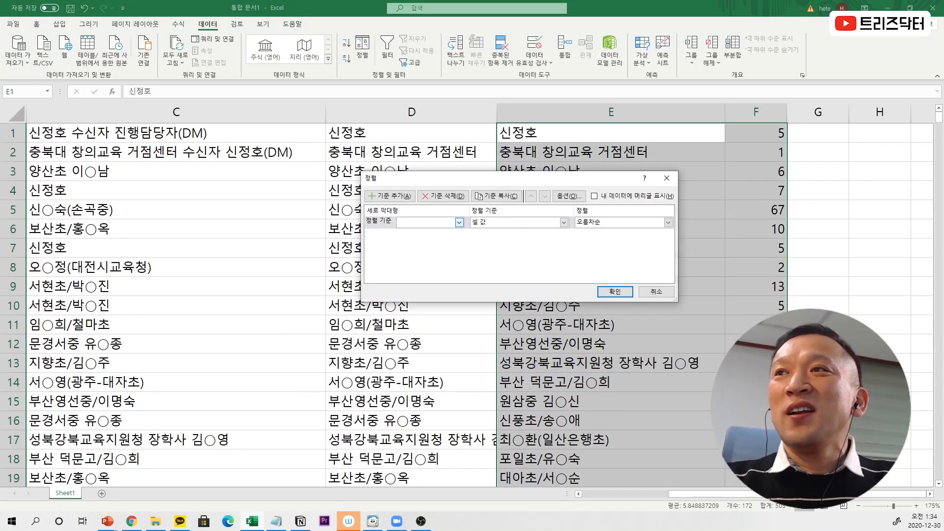
left_click(459, 223)
left_click(423, 242)
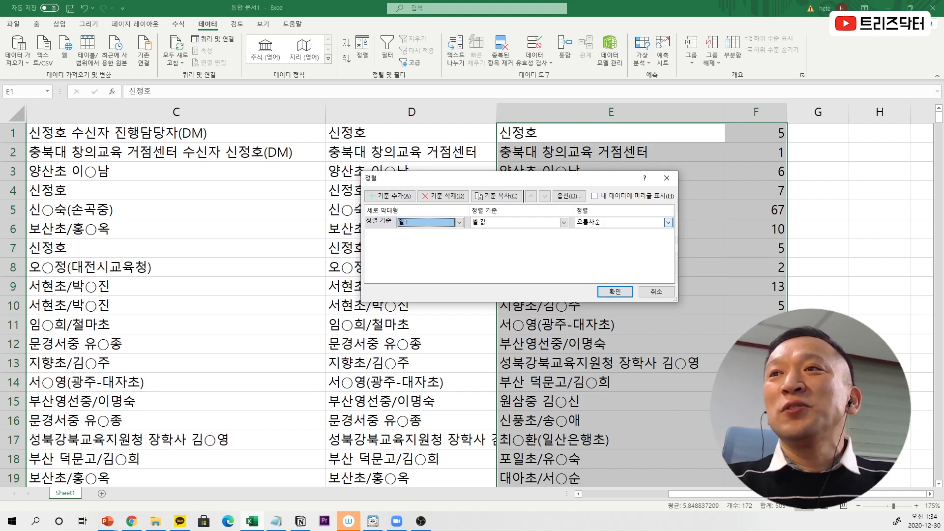
left_click(668, 223)
left_click(624, 243)
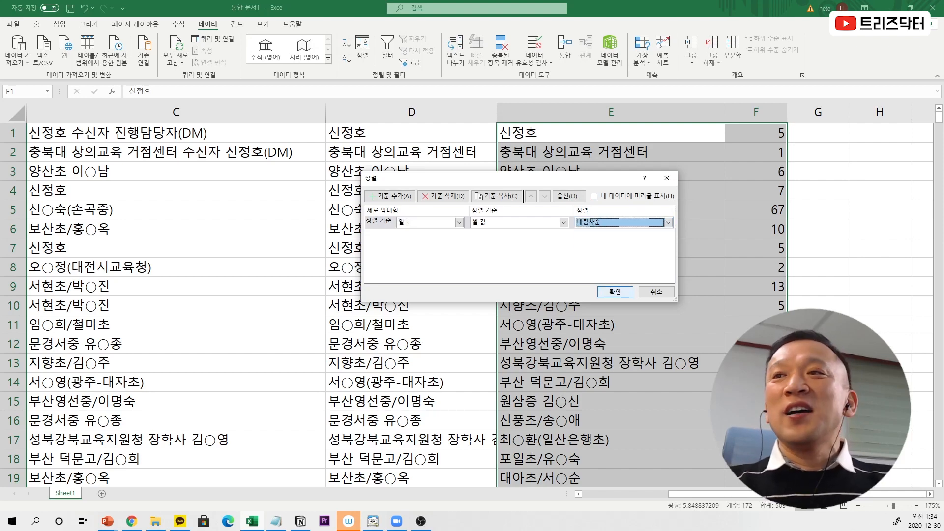
key("Return")
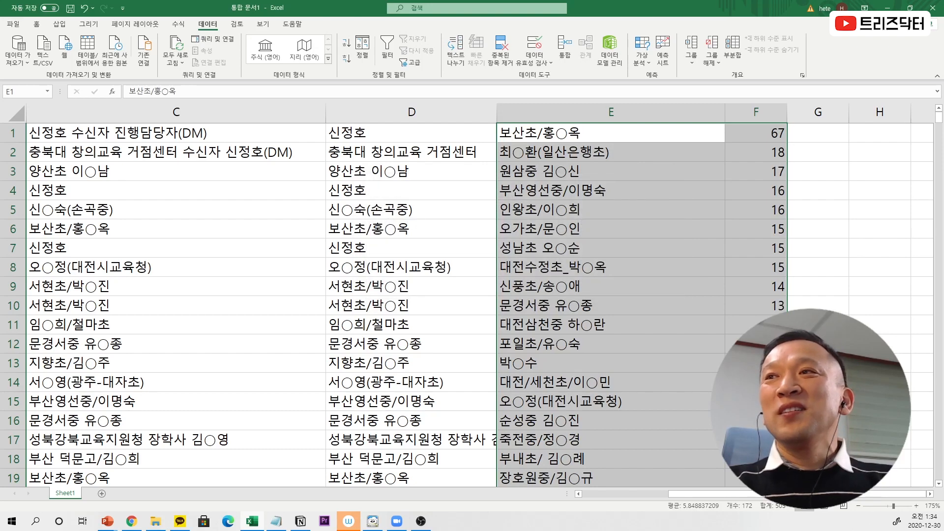
Examine the ten most active senders and their message counts in E1:F10.
left_click(756, 133)
left_click(611, 133)
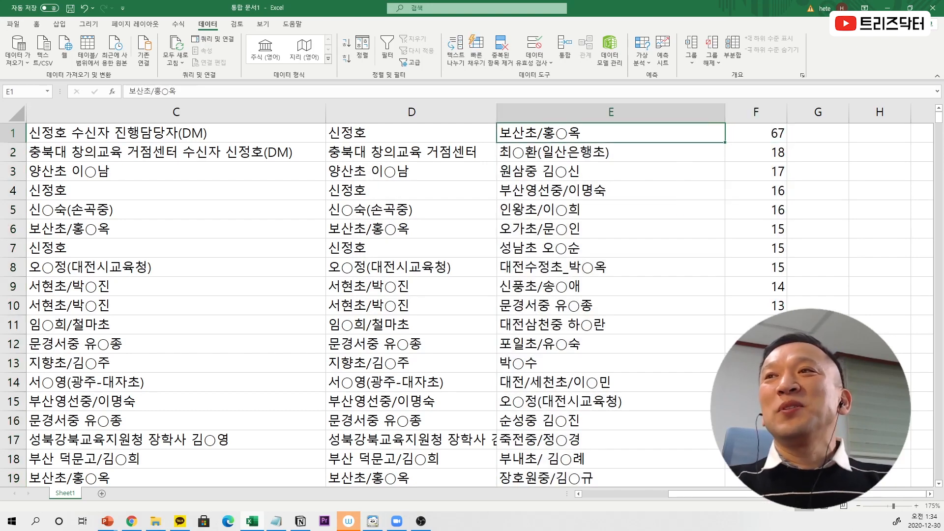
left_click_drag(611, 133, 757, 306)
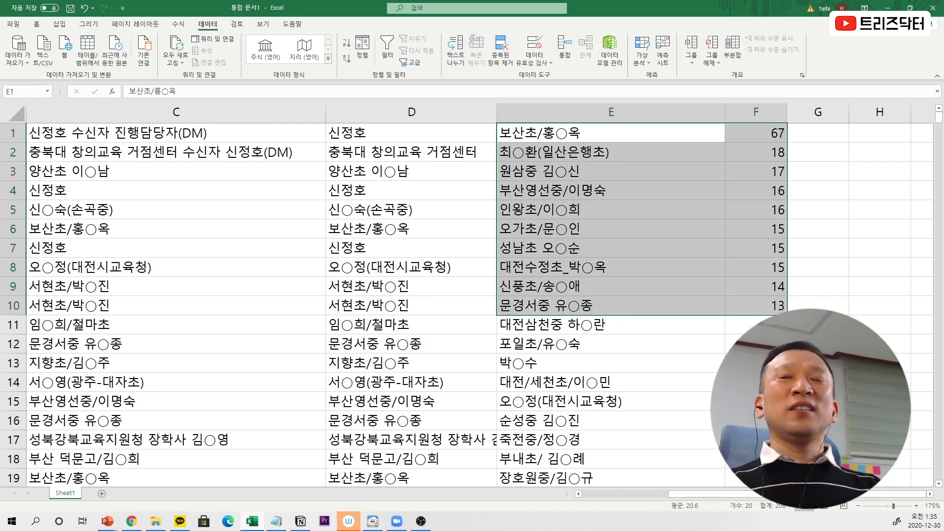
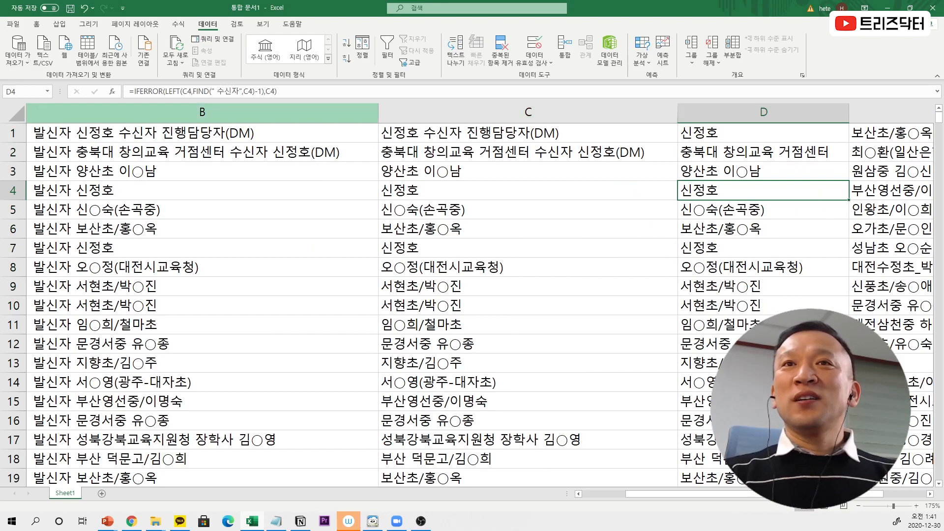
Delete columns B through G and return to the original chat text in column A.
left_click(203, 112)
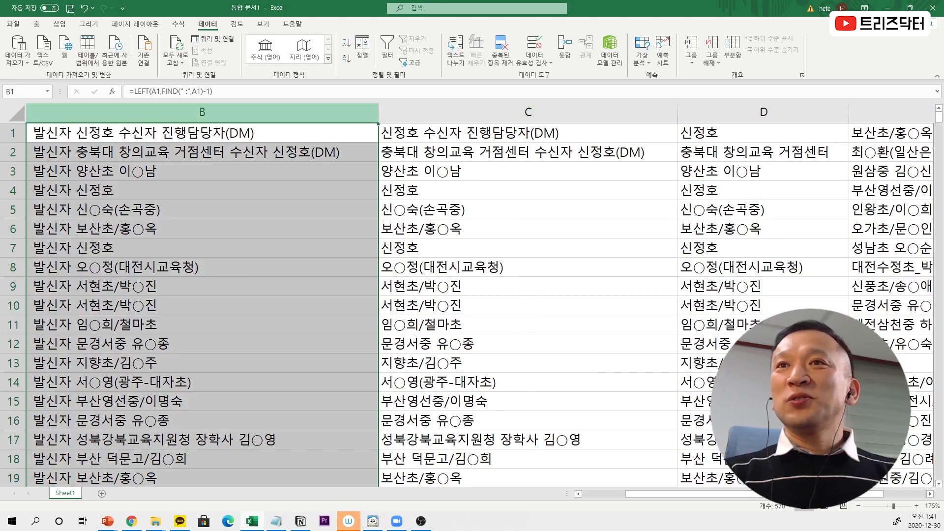
left_click_drag(202, 112, 848, 113)
right_click(785, 113)
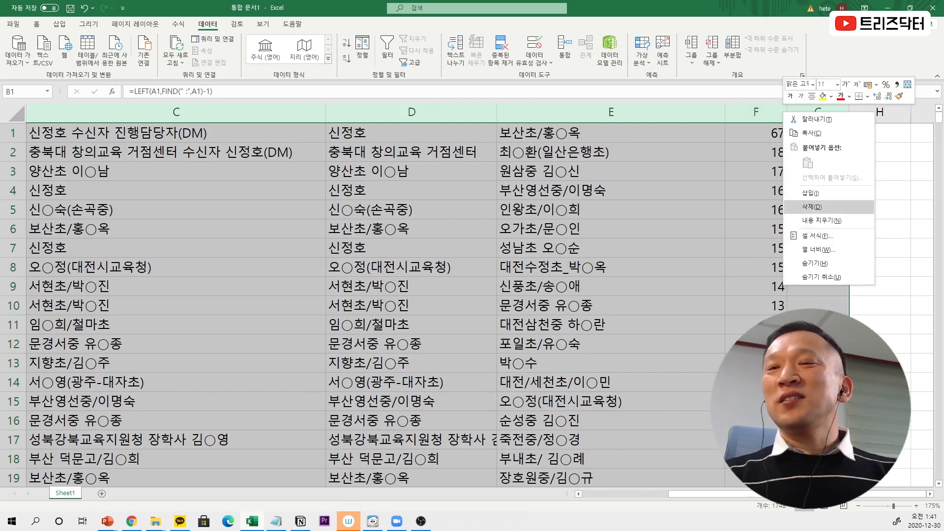
left_click(811, 207)
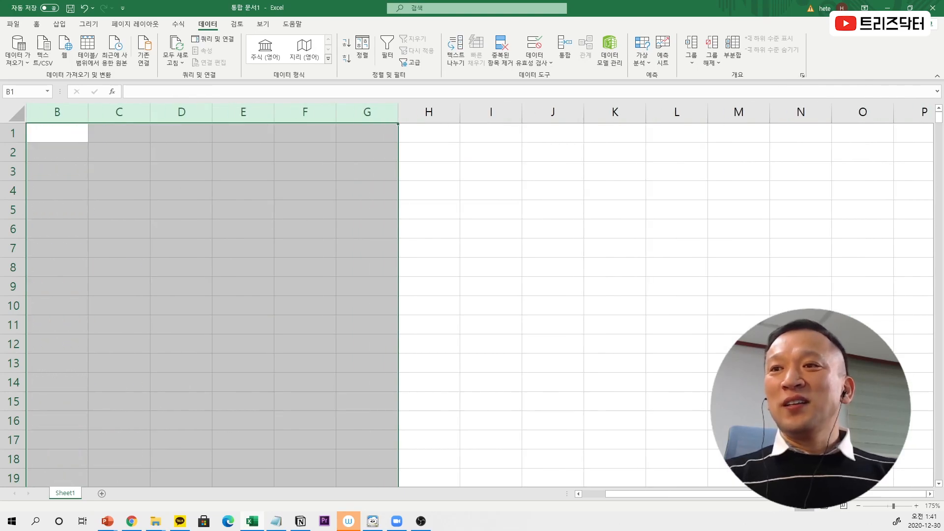
left_click_drag(807, 494, 767, 494)
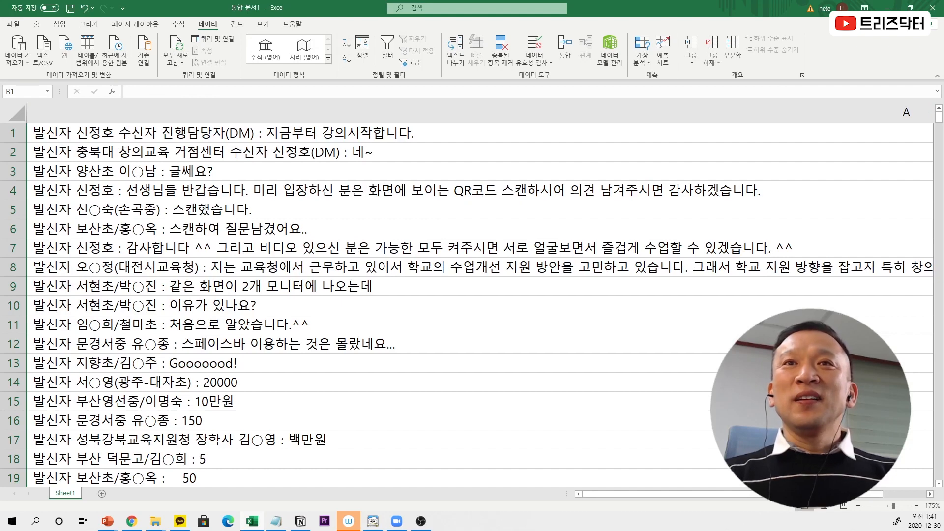
Replace all occurrences of ":*" with nothing so that only the sender part of each chat line remains in column A.
left_click(314, 133)
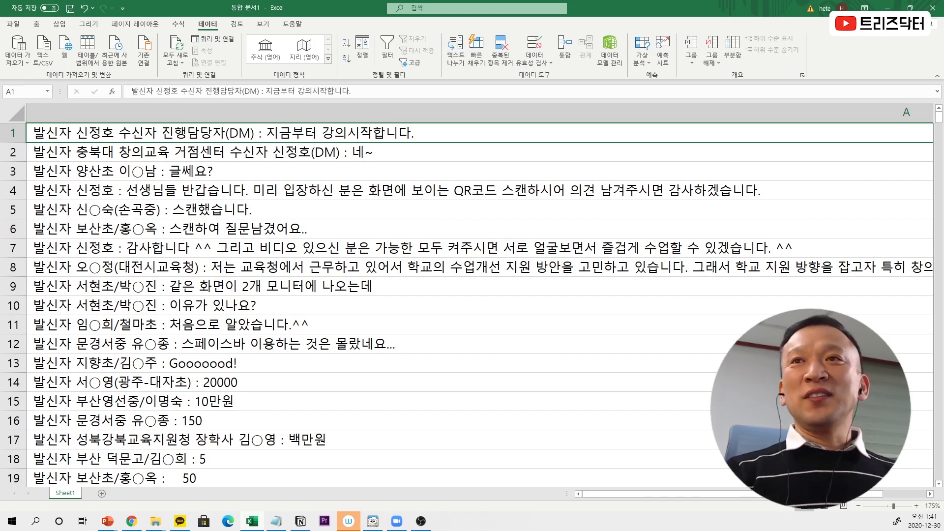
key("ctrl+f")
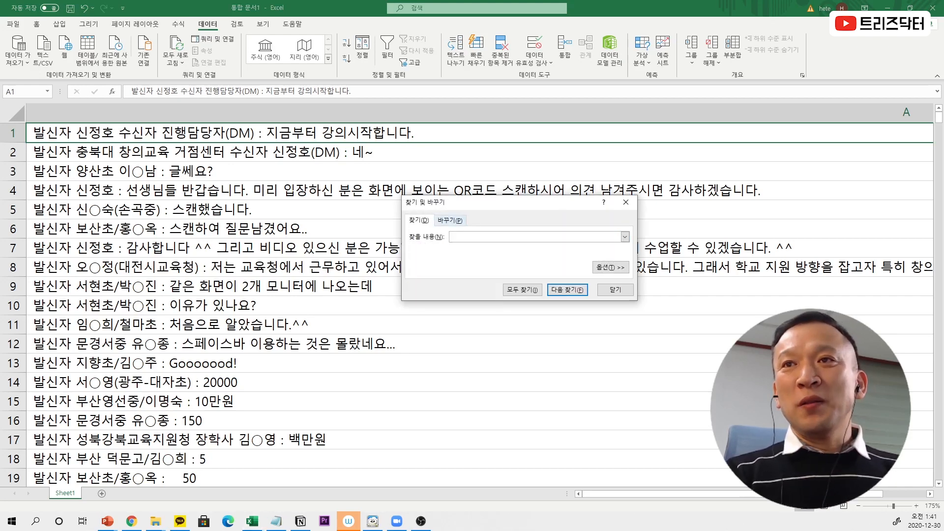
left_click(450, 220)
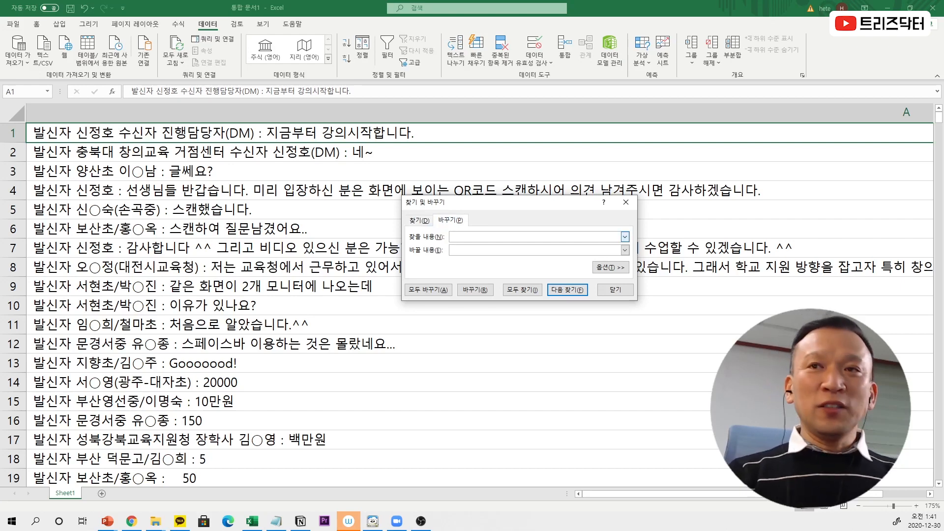
type(":")
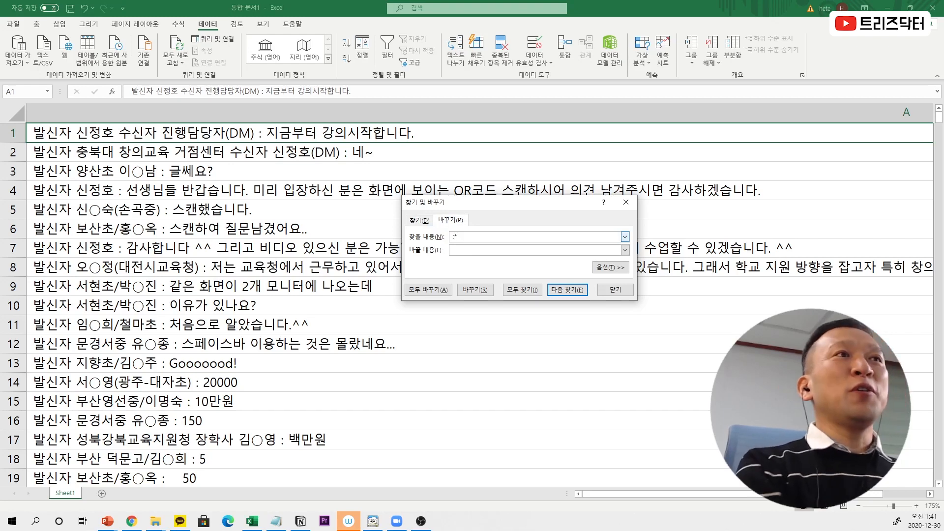
type("*")
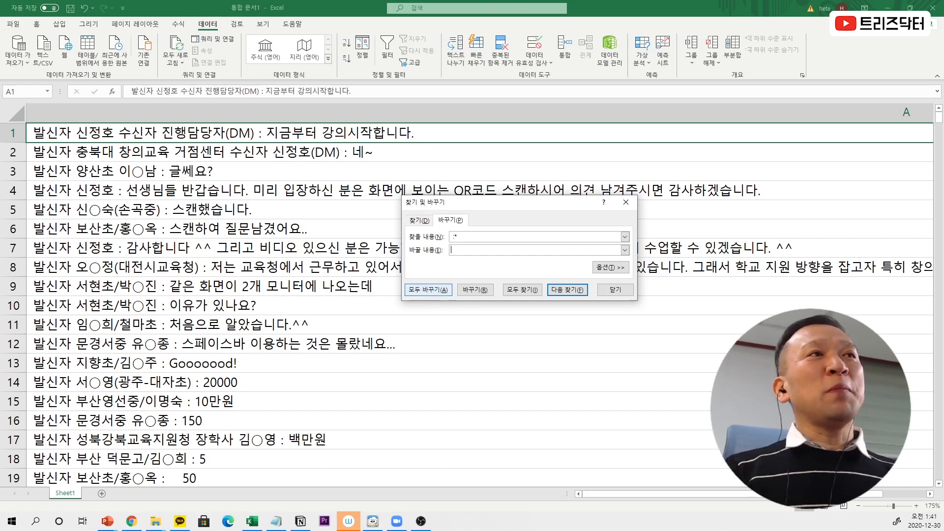
left_click(426, 290)
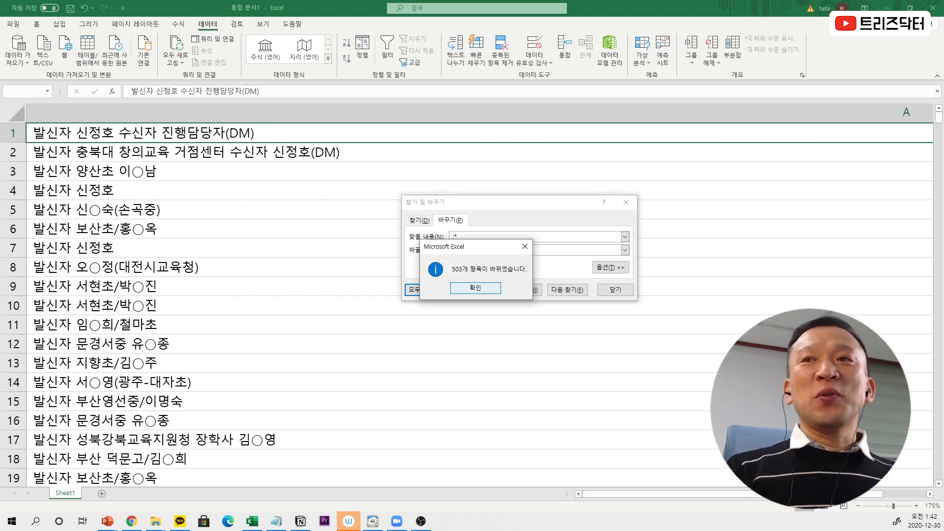
left_click(476, 289)
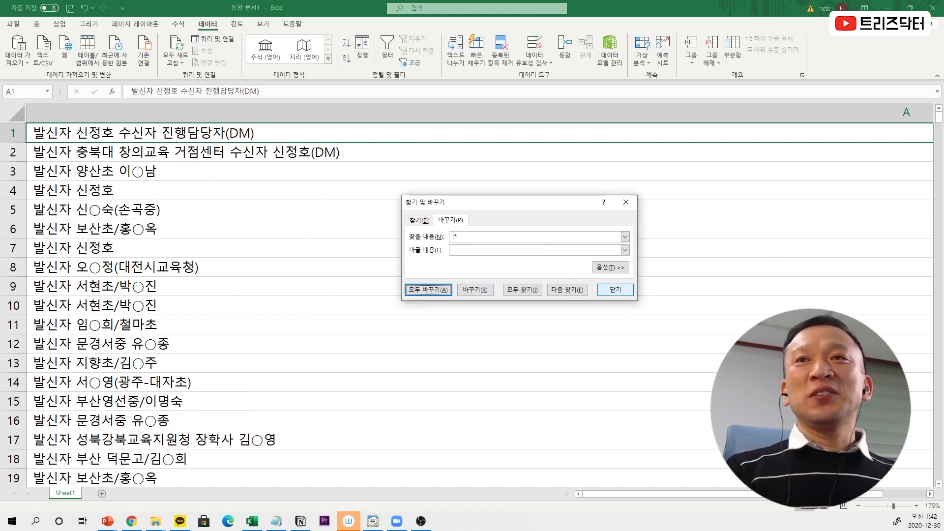
left_click(615, 289)
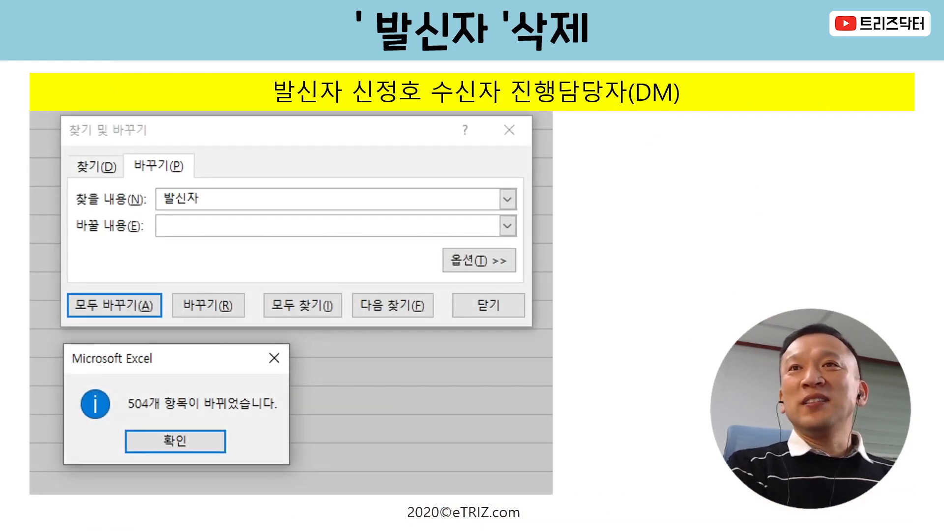
mouse_move(261, 112)
left_mouse_down()
mouse_move(355, 101)
mouse_move(256, 68)
mouse_move(284, 125)
left_mouse_up()
left_click_drag(324, 37, 283, 115)
left_click_drag(258, 34, 392, 137)
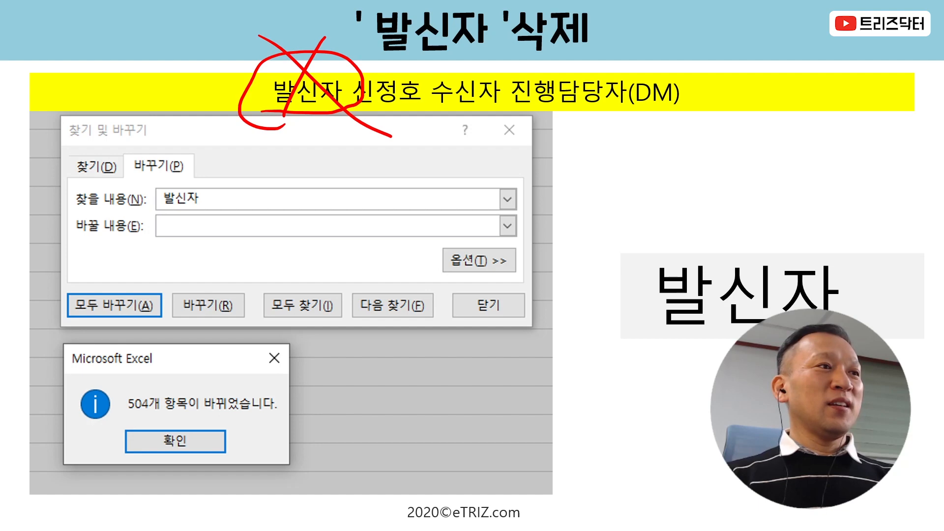
Switch back to Excel and replace all occurrences of " 발신자 ", including its surrounding spaces, with nothing in column A.
key("alt+Tab")
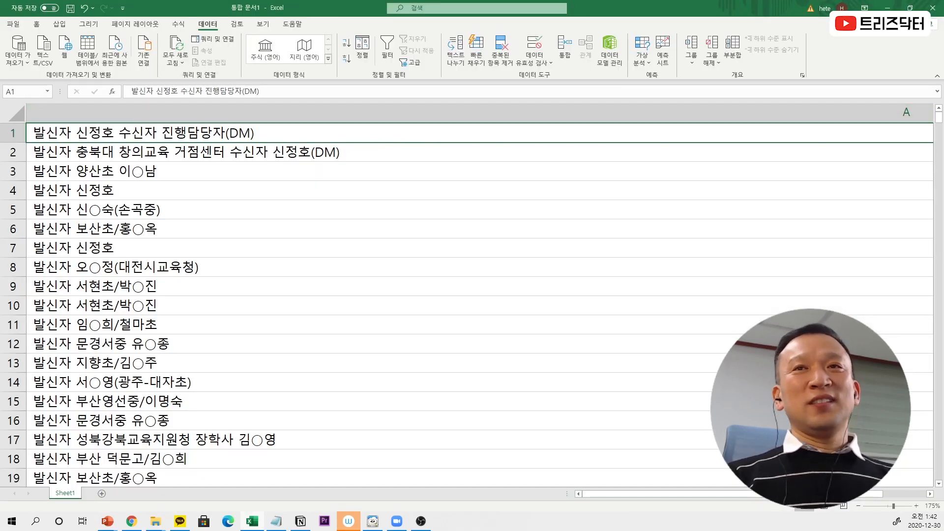
key("ctrl+f")
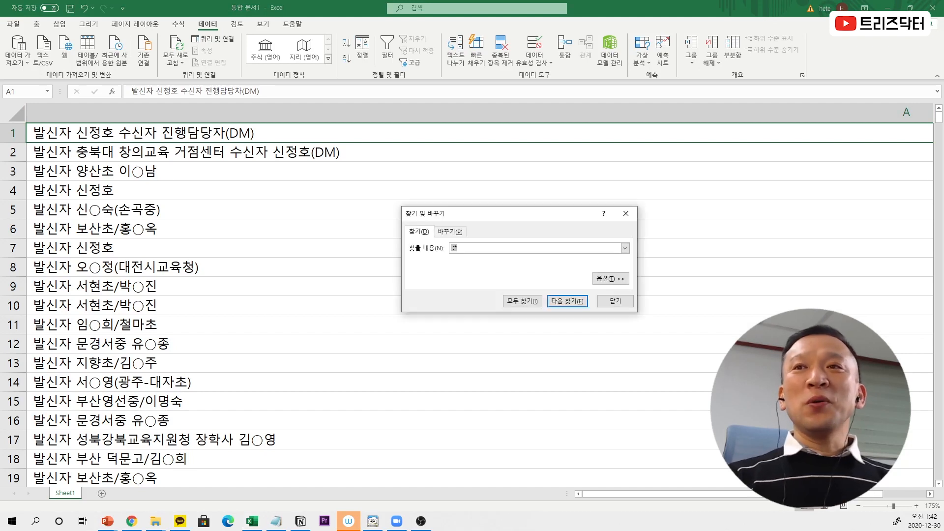
key("ctrl+h")
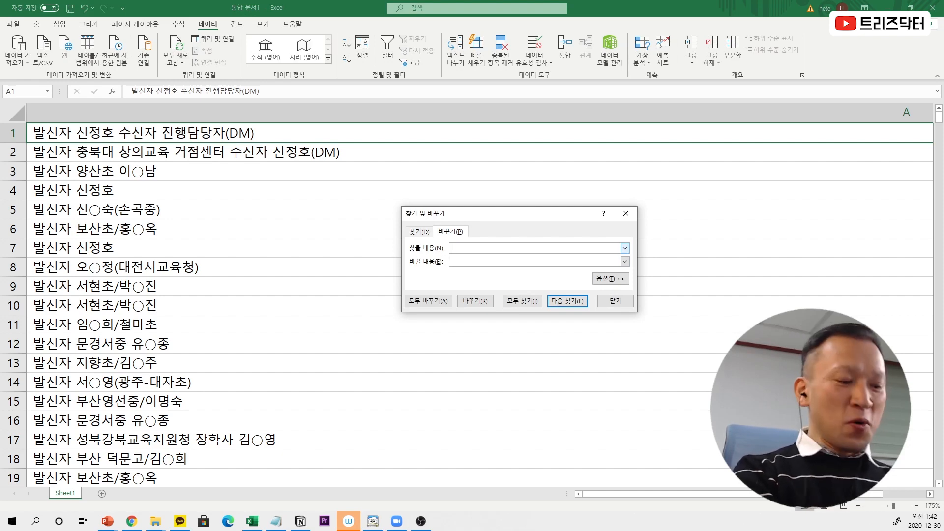
type("발신자")
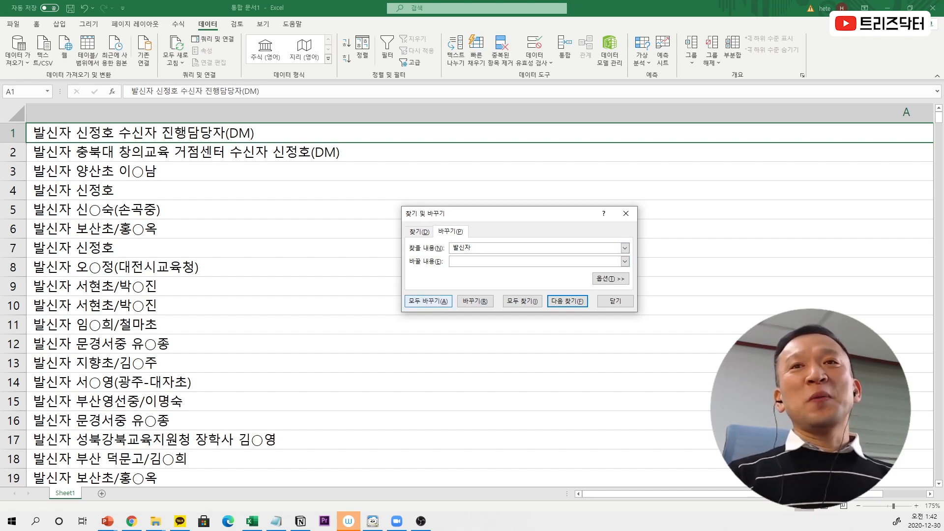
key("alt+a")
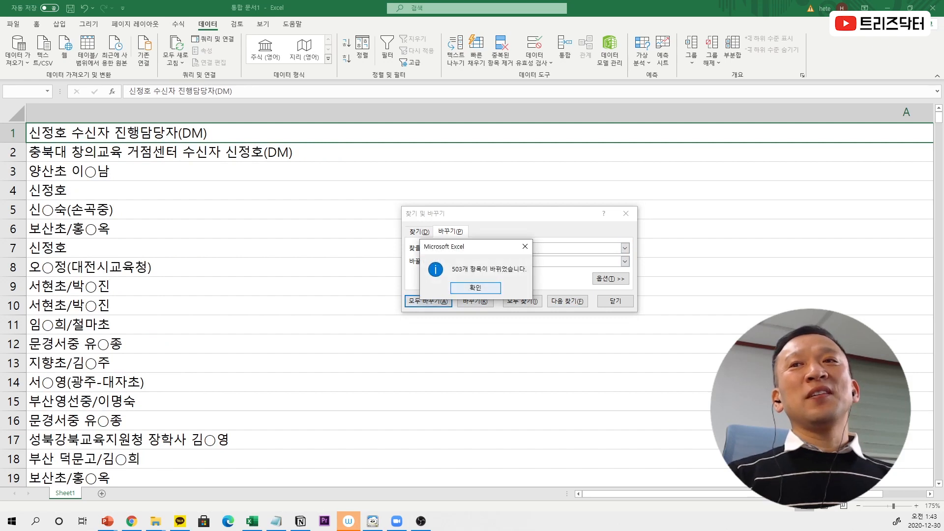
key("Return")
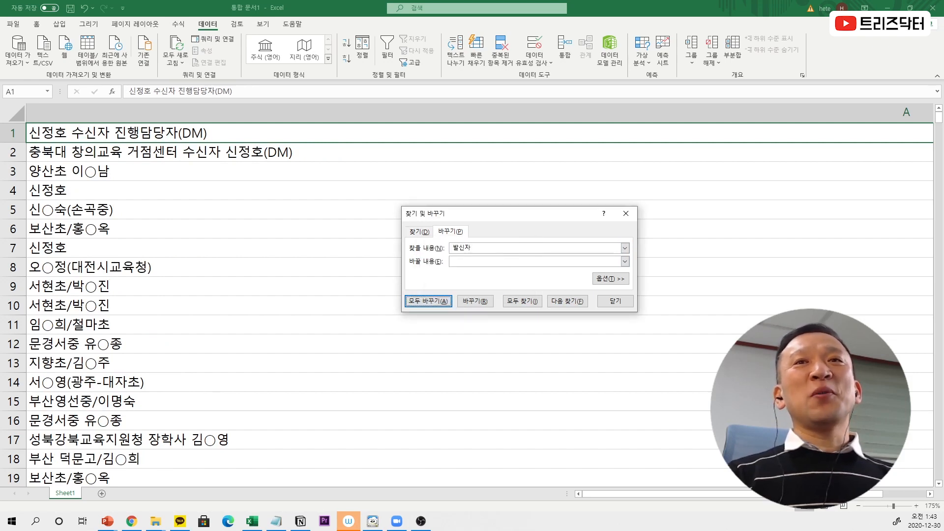
key("Escape")
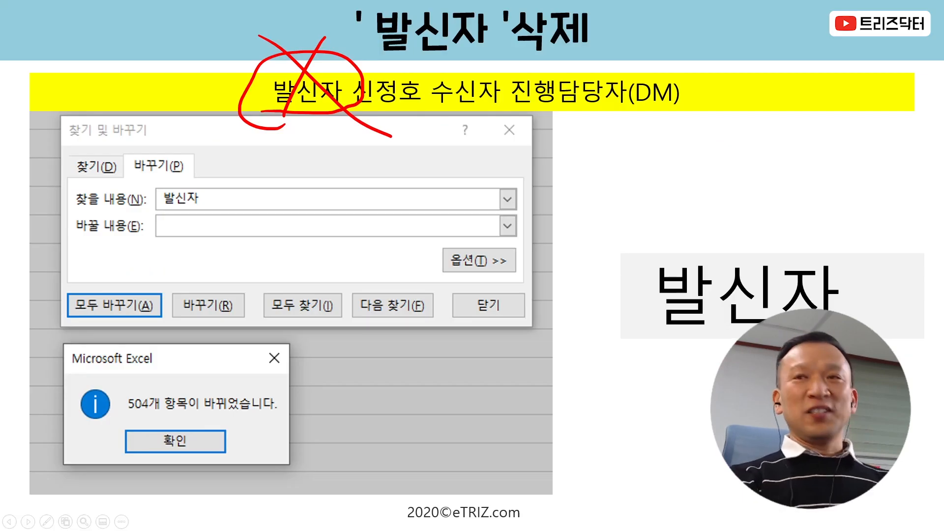
key("Right")
key("Right")
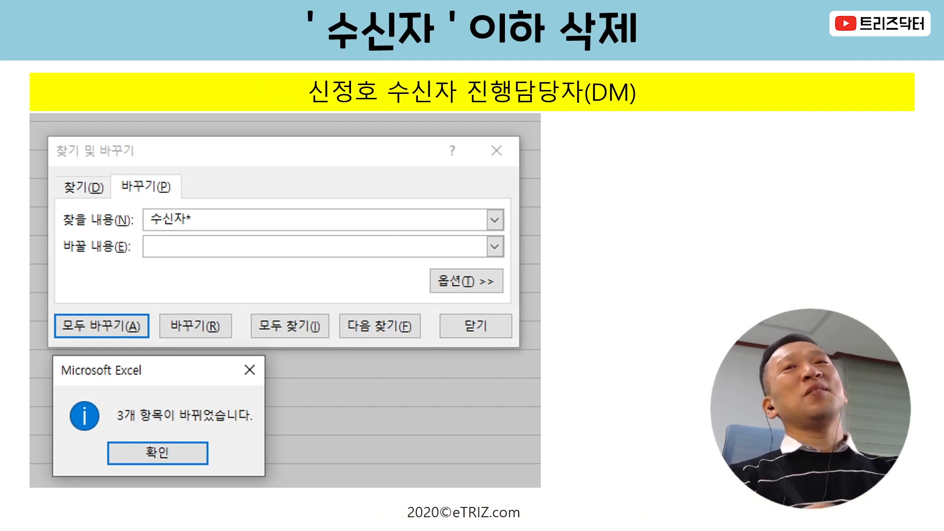
key("Right")
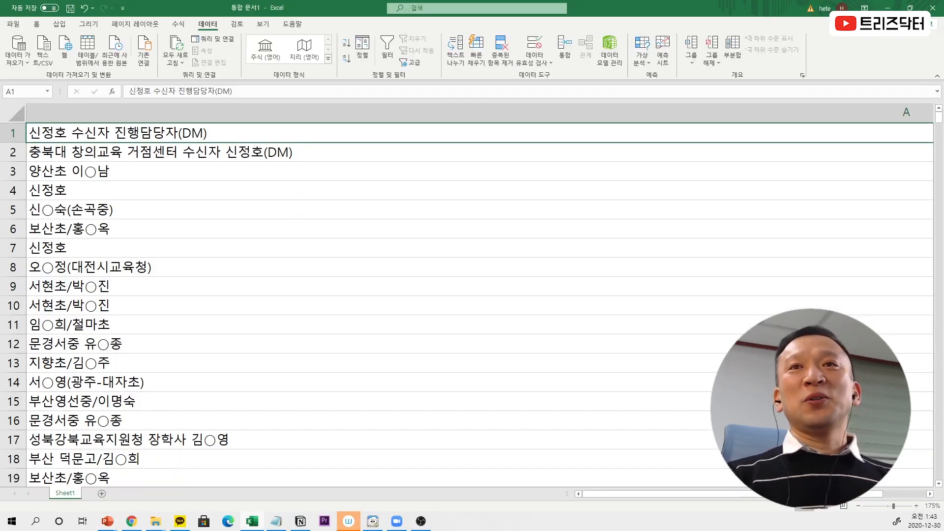
Replace all occurrences of "수신자*" with nothing to strip the recipient part from the direct-message entries in column A.
left_click(197, 230)
left_click(197, 132)
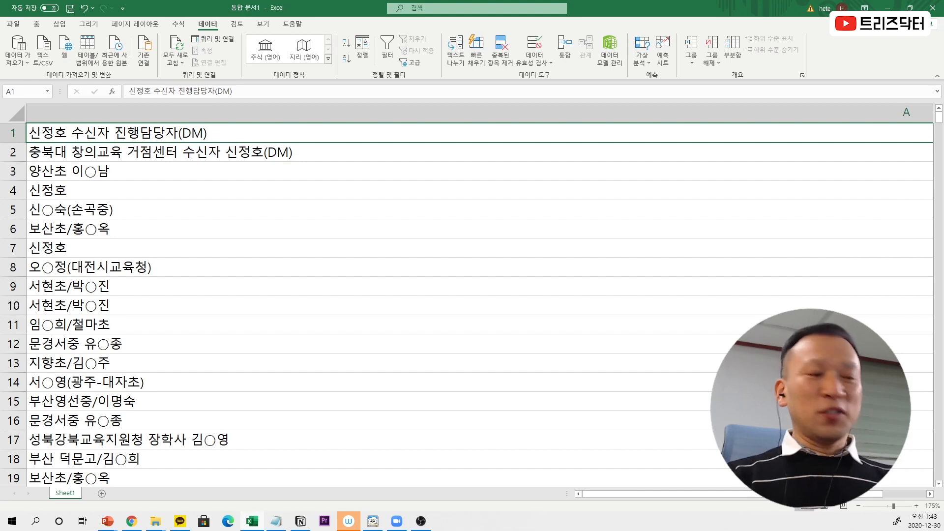
key("ctrl+f")
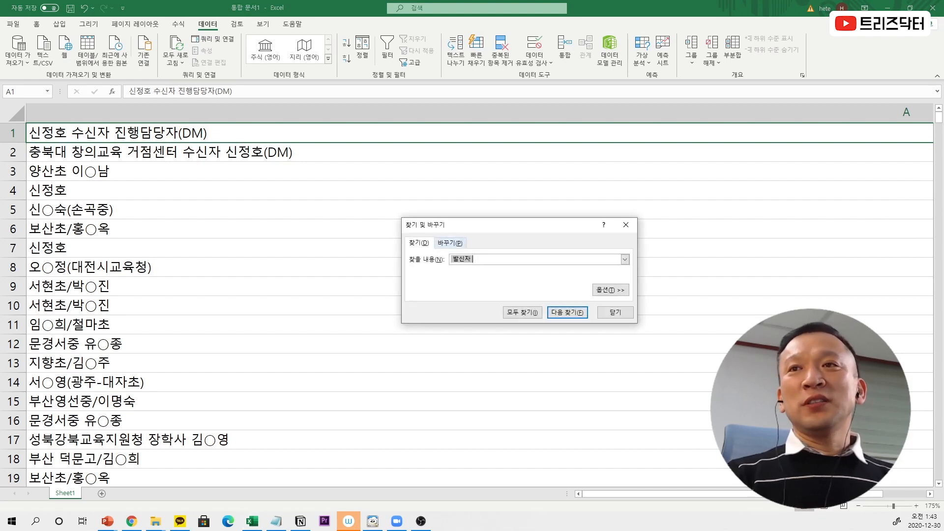
key("ctrl+h")
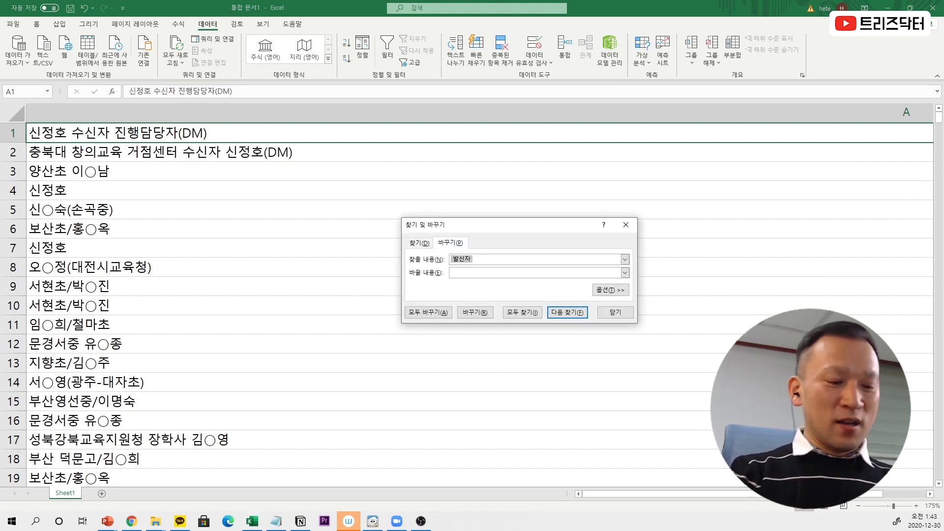
key("BackSpace")
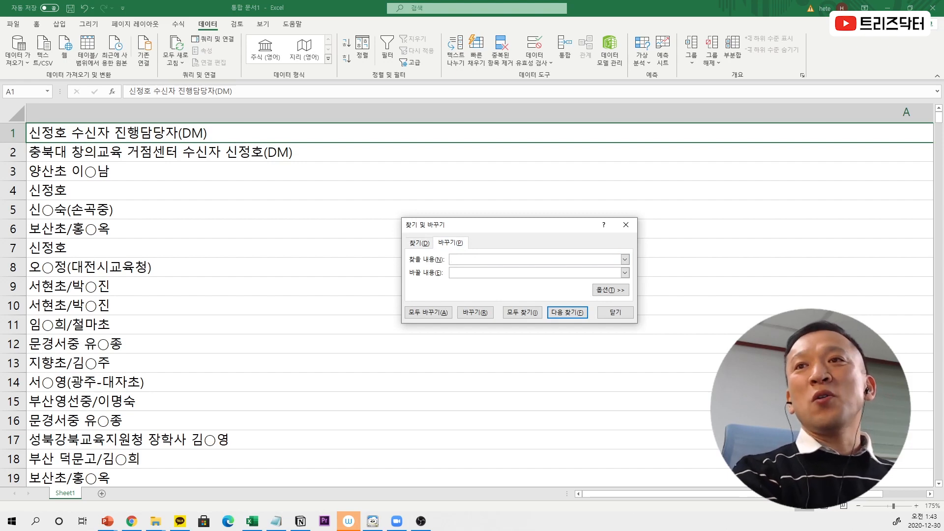
type("수")
type("신자*")
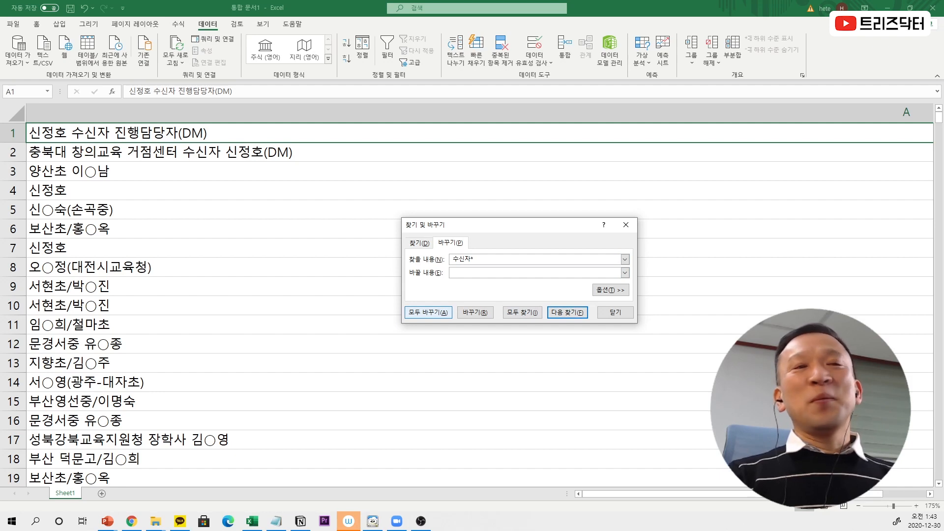
left_click(428, 312)
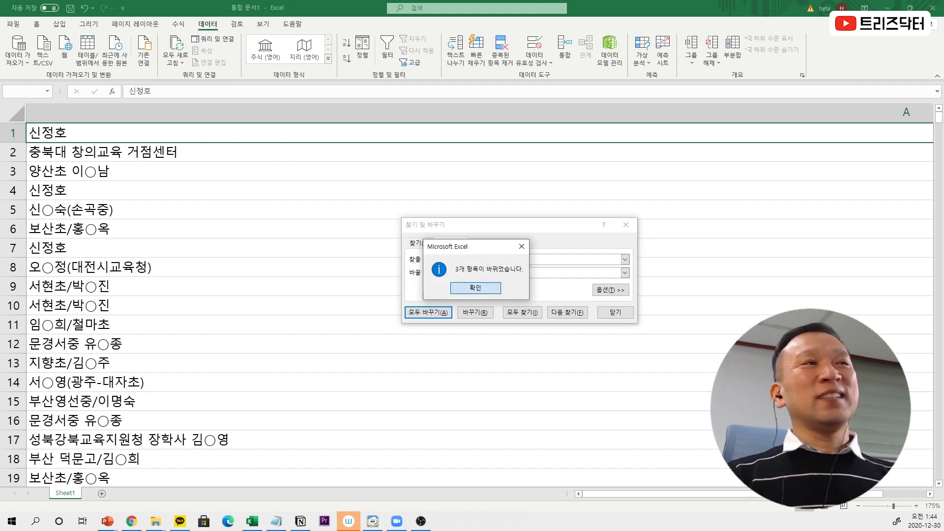
left_click(475, 288)
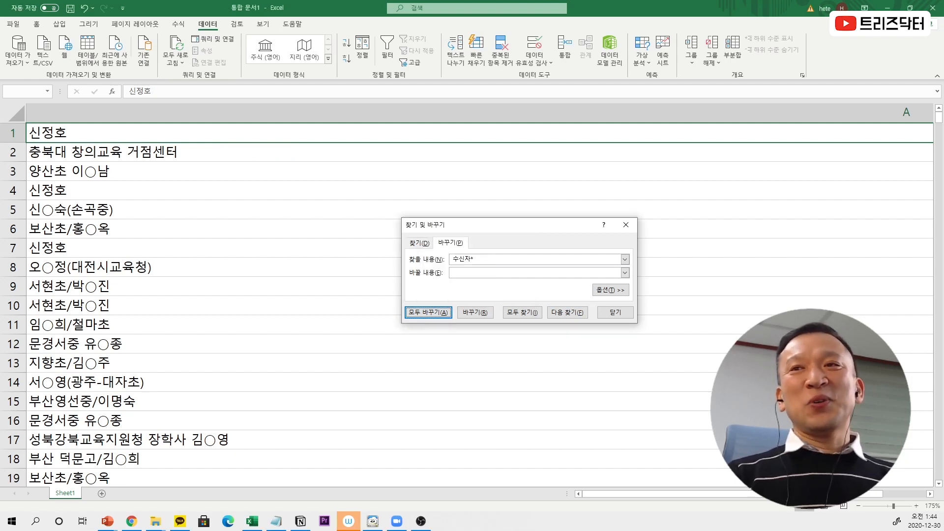
left_click(615, 312)
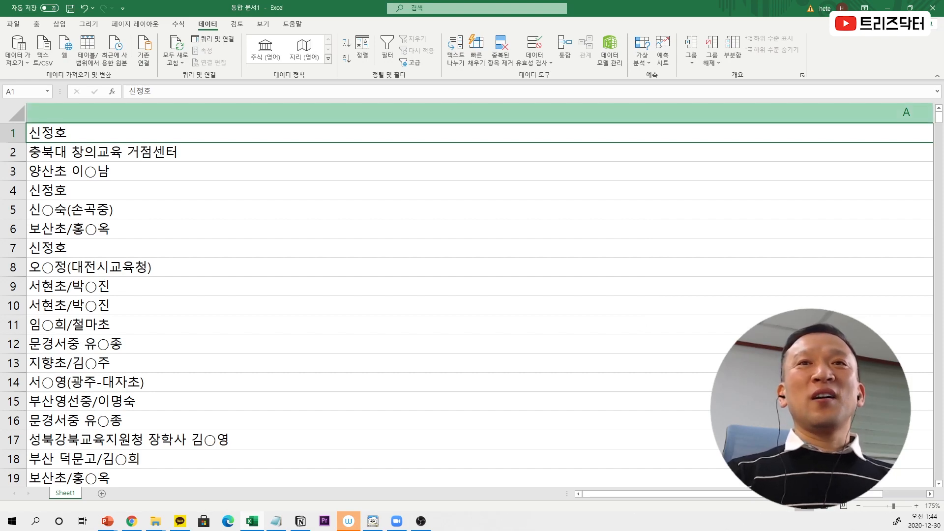
Select the whole sender list in column A, from A1 down to the last filled row.
key("ctrl+shift+Down")
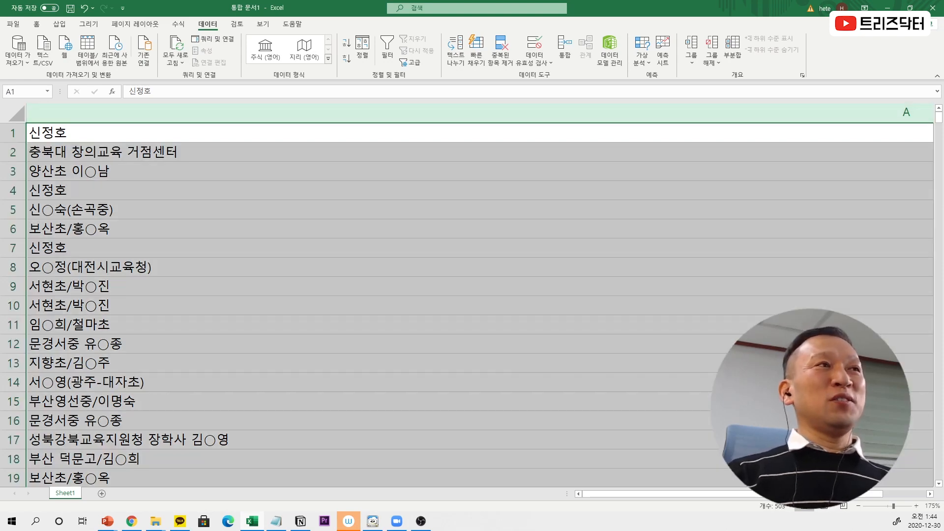
scroll(472, 305, "down", 20)
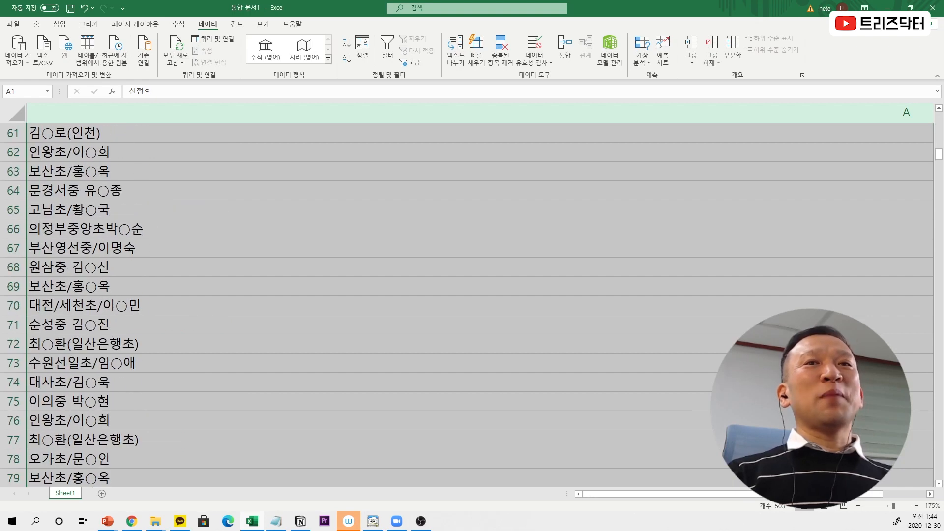
scroll(472, 305, "up", 14)
scroll(472, 305, "up", 6)
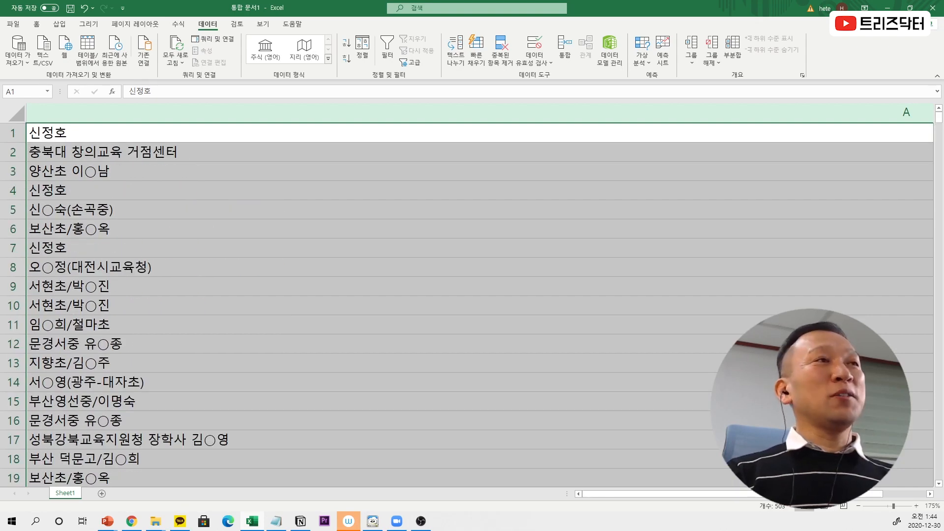